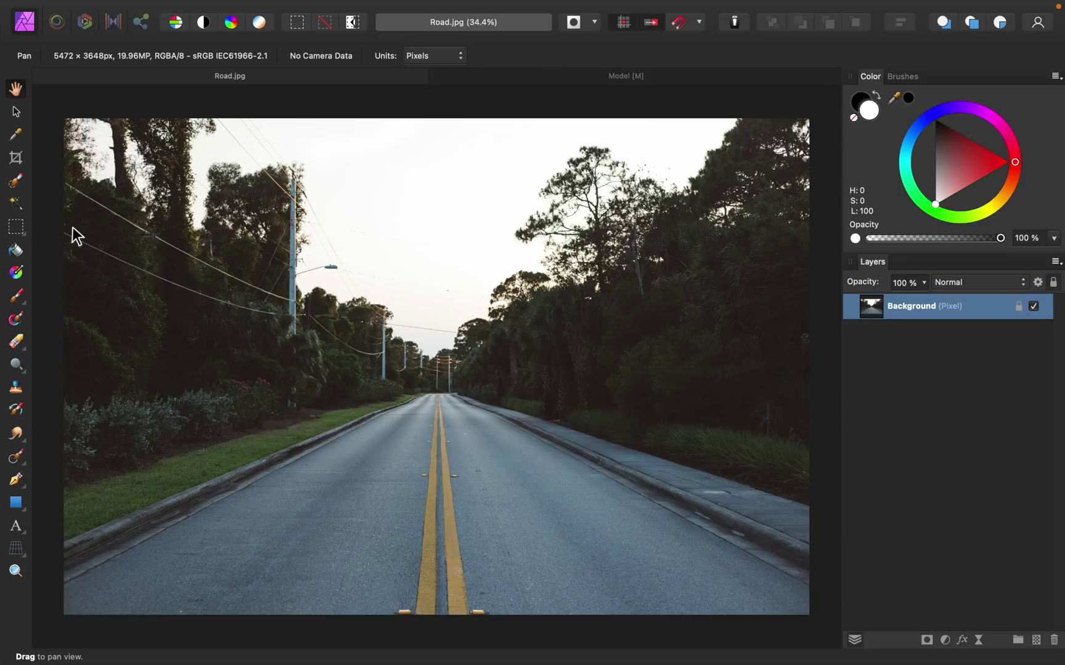
Draw a rectangular selection over the road strip along the photo's bottom
{"action": "left_click", "coordinate": [20, 233]}
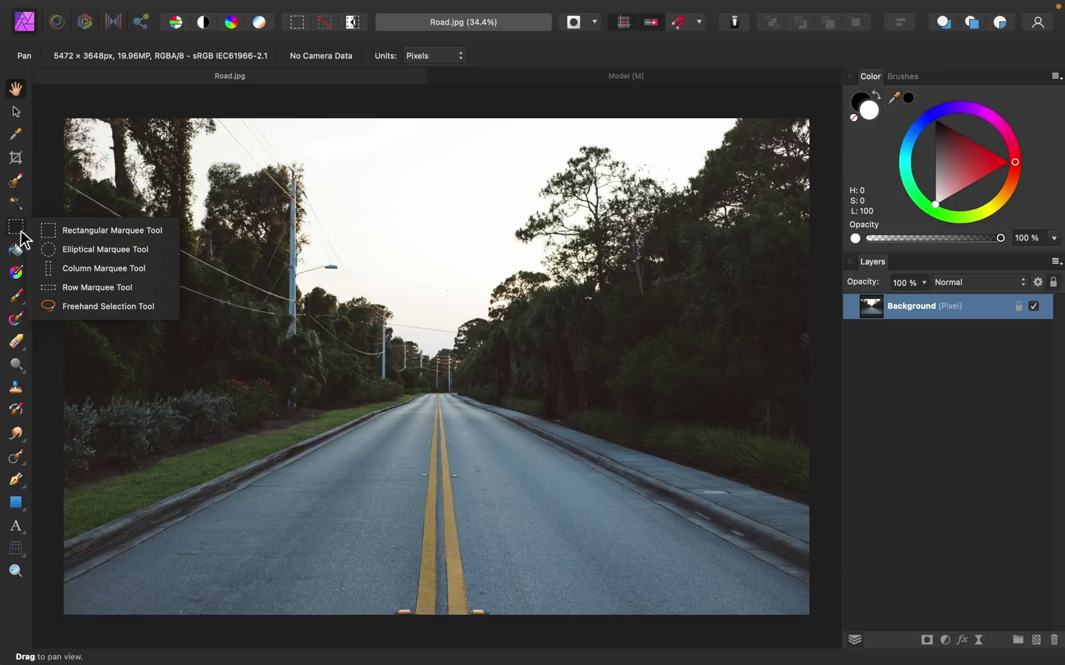
{"action": "left_click", "coordinate": [85, 232]}
{"action": "left_click_drag", "start_coordinate": [765, 597], "coordinate": [821, 630]}
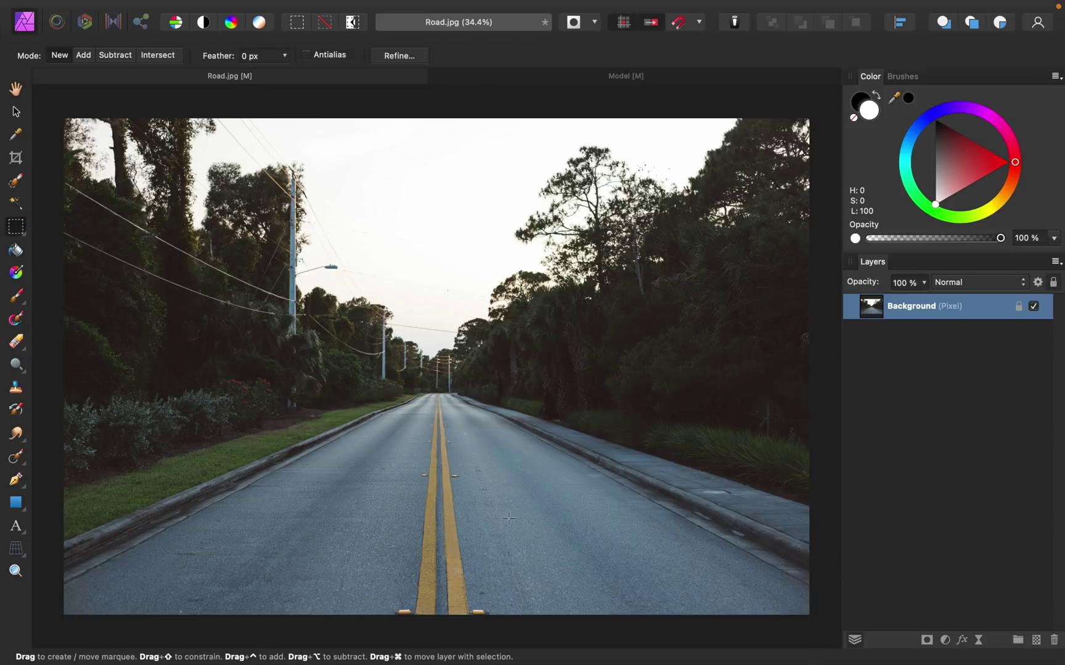
{"action": "left_click_drag", "start_coordinate": [488, 518], "coordinate": [62, 451]}
Copy the road strip to a new layer, deselect, and check it by toggling the original layer
{"action": "key", "text": "super+j"}
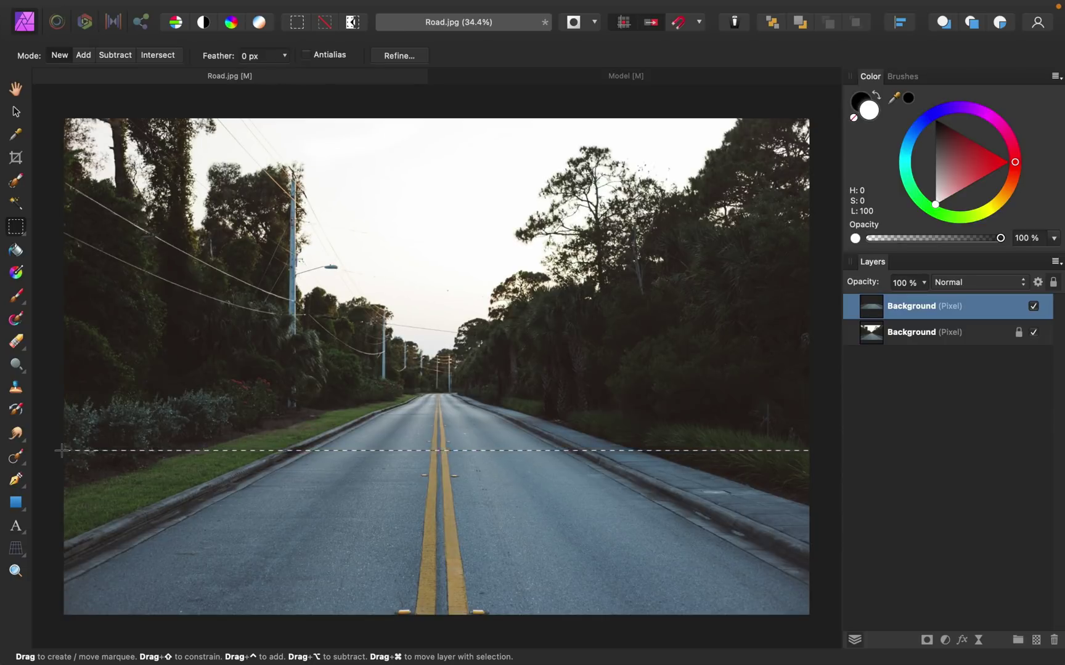
{"action": "key", "text": "super+d"}
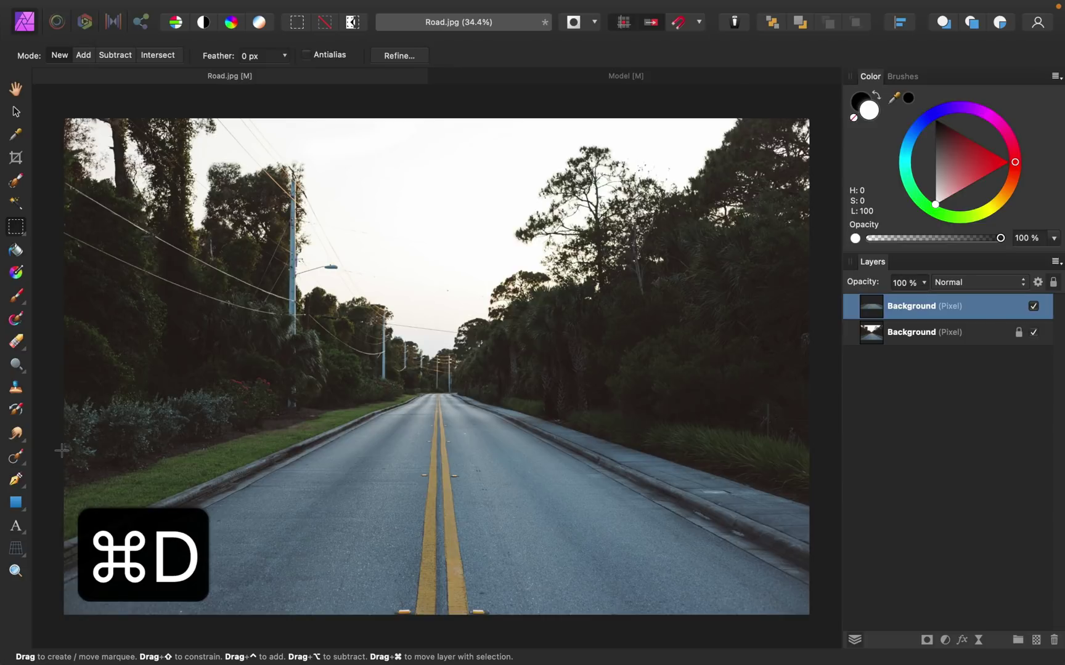
{"action": "left_click", "coordinate": [1034, 333]}
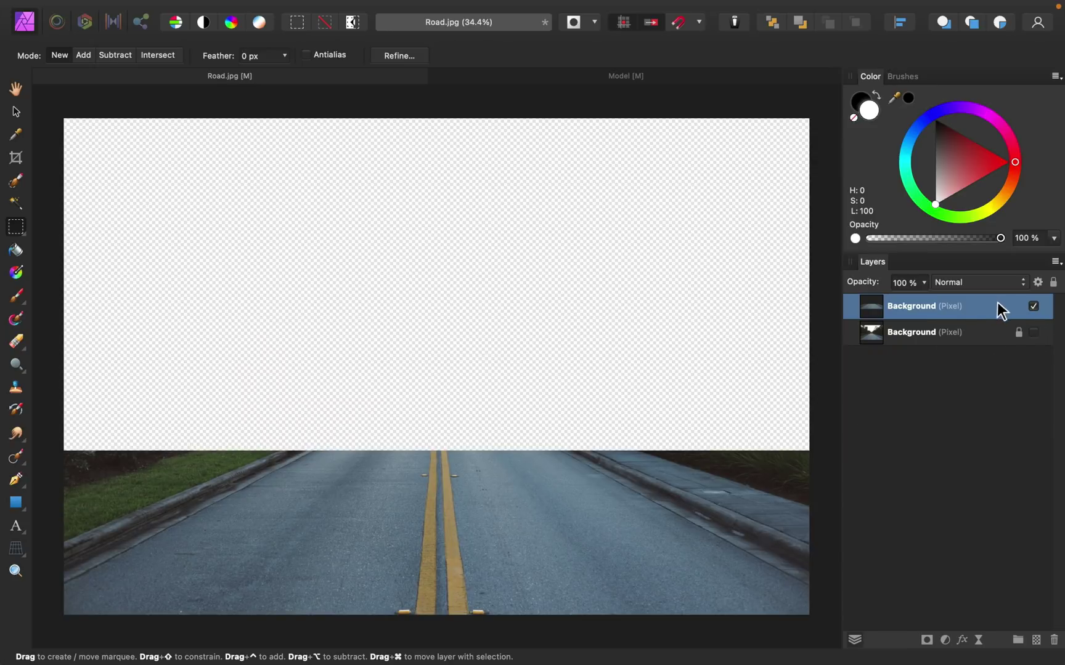
{"action": "left_click", "coordinate": [1033, 333]}
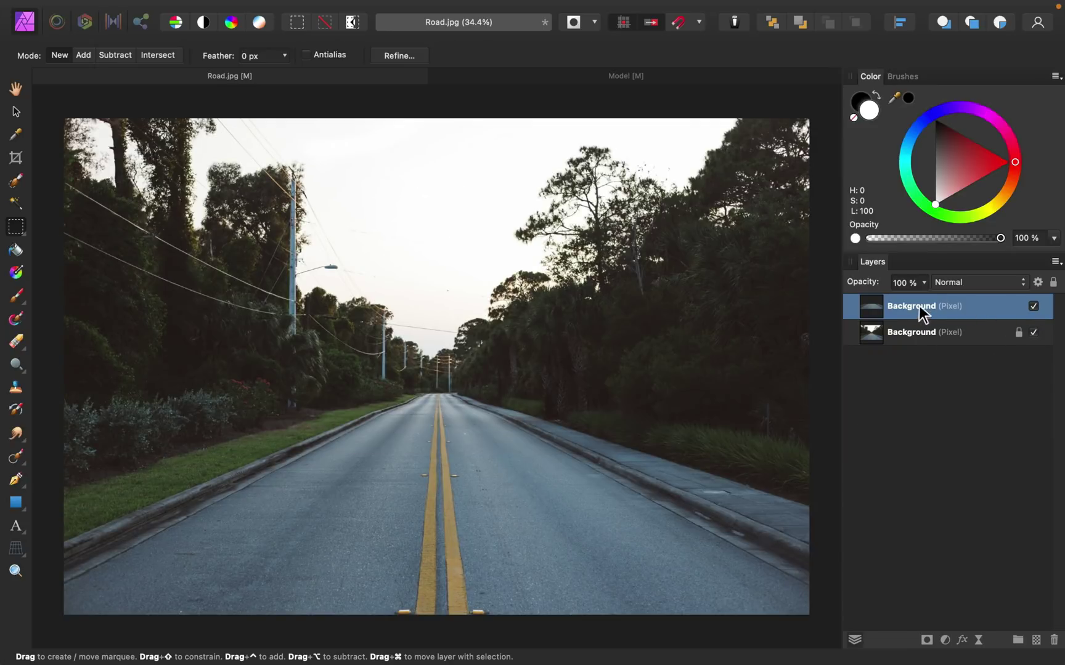
Apply a Live Perspective filter to the road copy and pull its top corners far outward
{"action": "left_click", "coordinate": [979, 639]}
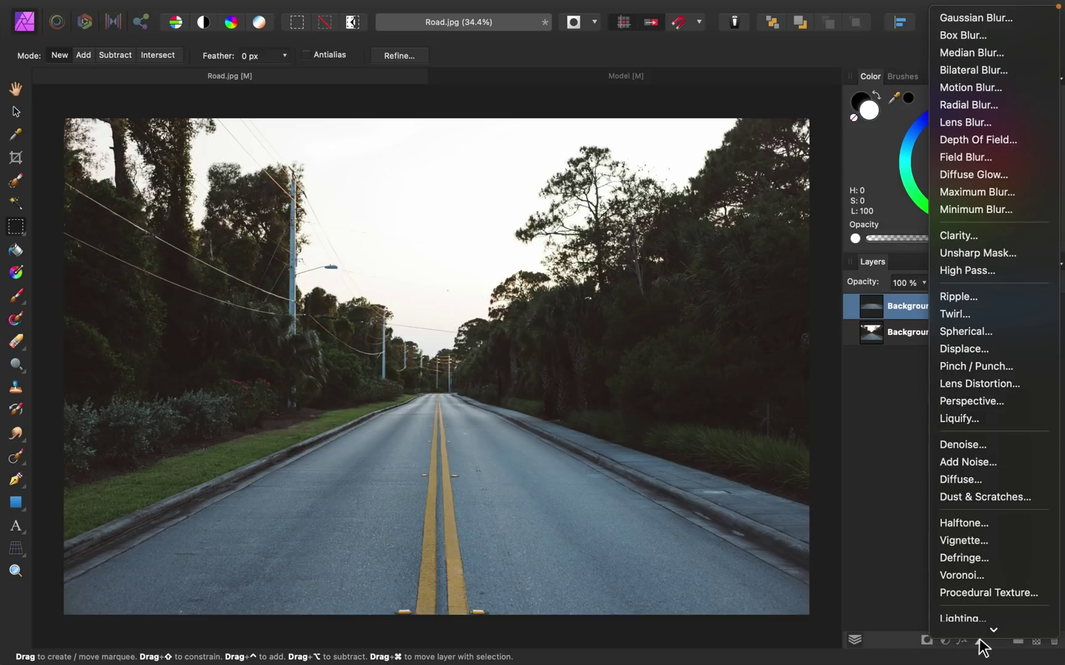
{"action": "left_click", "coordinate": [1012, 406]}
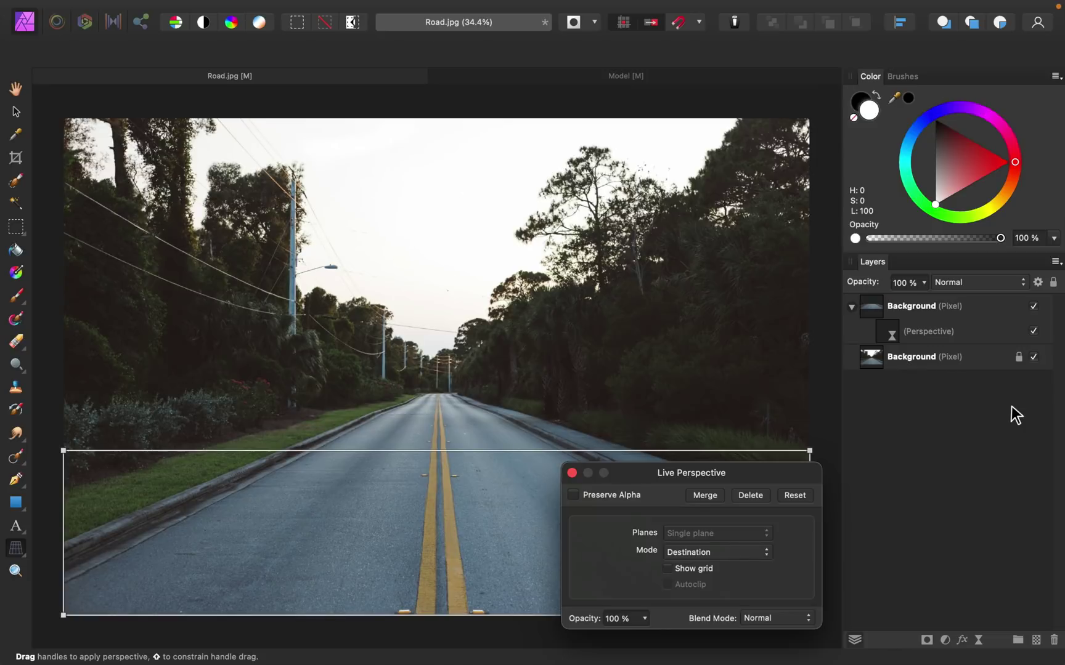
{"action": "scroll", "coordinate": [415, 334], "scroll_direction": "down", "scroll_amount": 5}
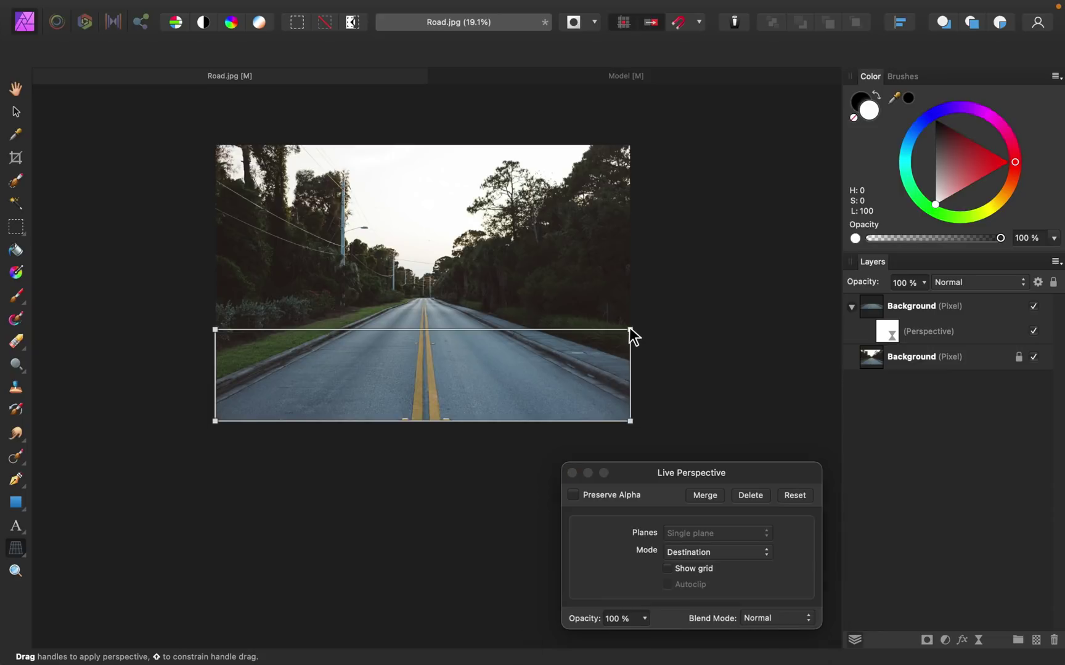
{"action": "left_click_drag", "start_coordinate": [630, 330], "coordinate": [799, 327]}
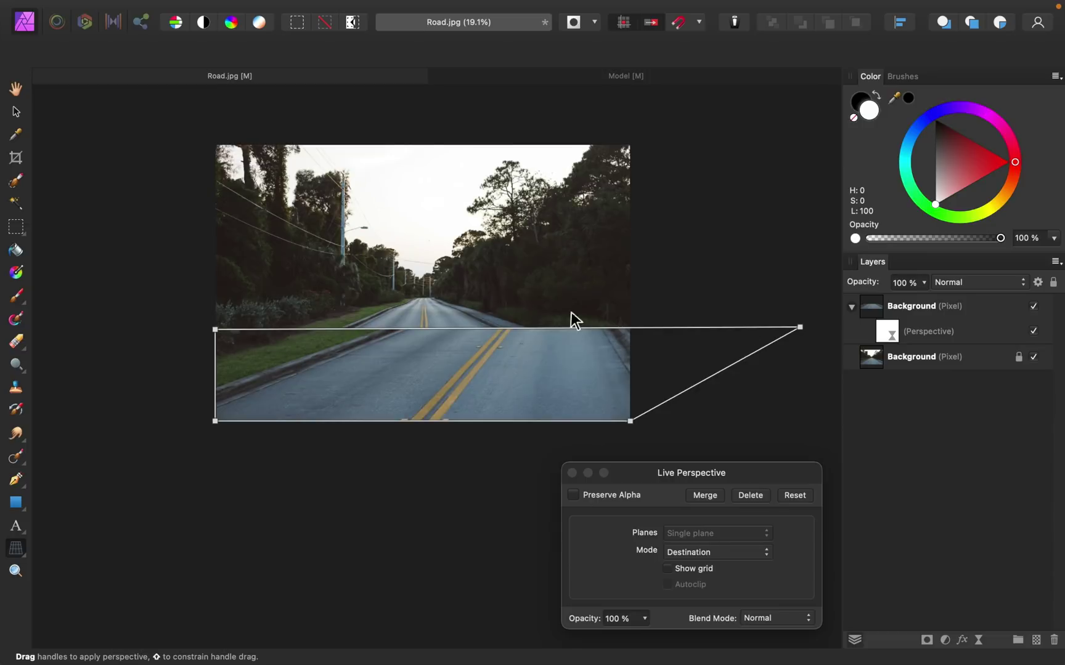
{"action": "left_click_drag", "start_coordinate": [216, 331], "coordinate": [63, 333]}
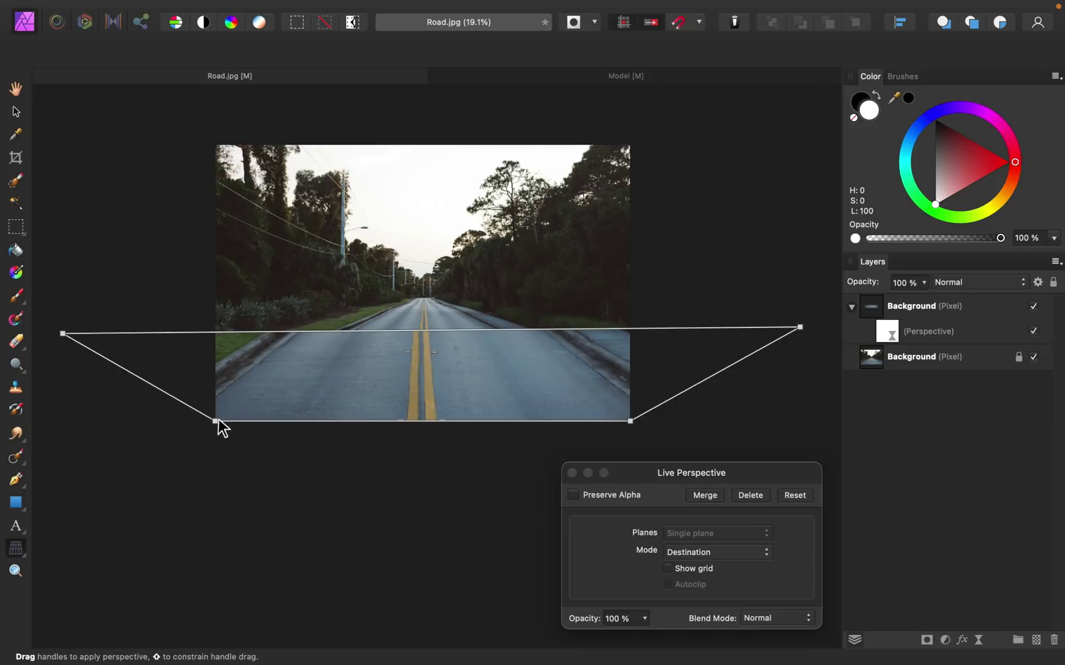
Pull the perspective's bottom corners down and inward so they line up below the road
{"action": "left_click_drag", "start_coordinate": [215, 421], "coordinate": [309, 478]}
{"action": "left_click_drag", "start_coordinate": [630, 422], "coordinate": [521, 481]}
{"action": "left_click_drag", "start_coordinate": [309, 479], "coordinate": [374, 481]}
{"action": "left_click_drag", "start_coordinate": [521, 481], "coordinate": [484, 493]}
{"action": "left_click_drag", "start_coordinate": [374, 481], "coordinate": [381, 493]}
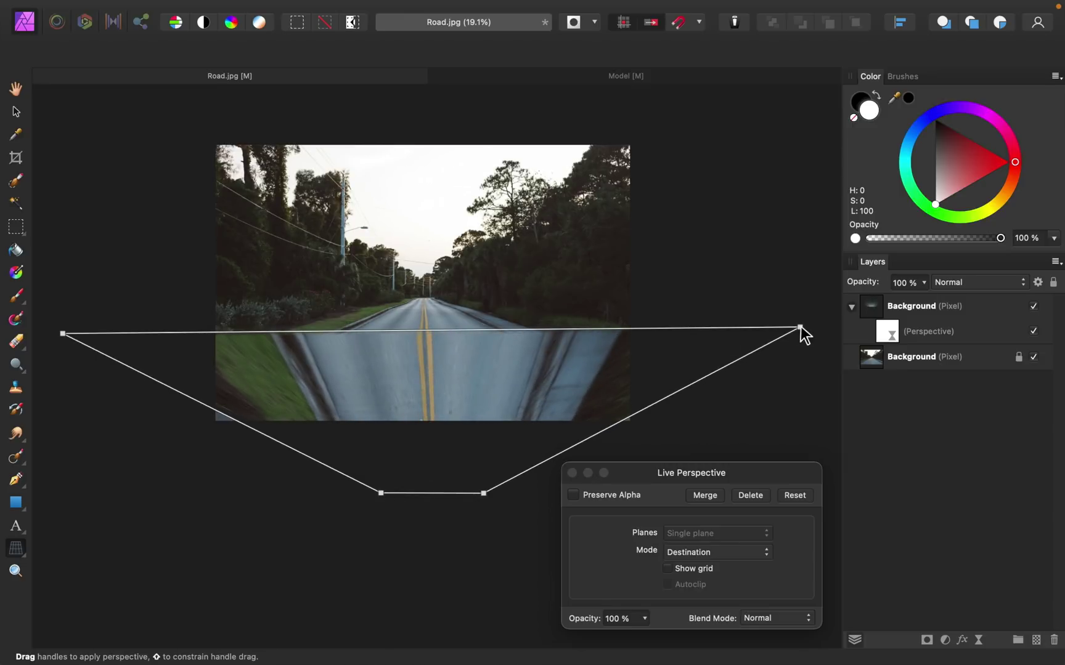
Bring the top-left and top-right corners back inward and fine-tune them
{"action": "left_click_drag", "start_coordinate": [800, 328], "coordinate": [727, 330]}
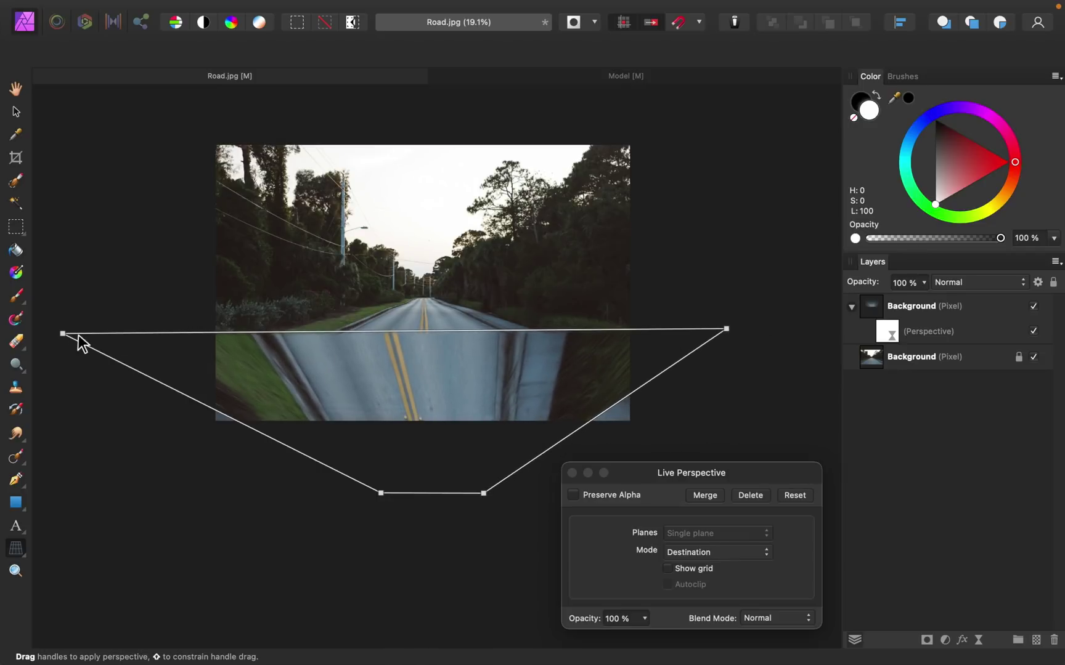
{"action": "left_click_drag", "start_coordinate": [63, 333], "coordinate": [137, 337]}
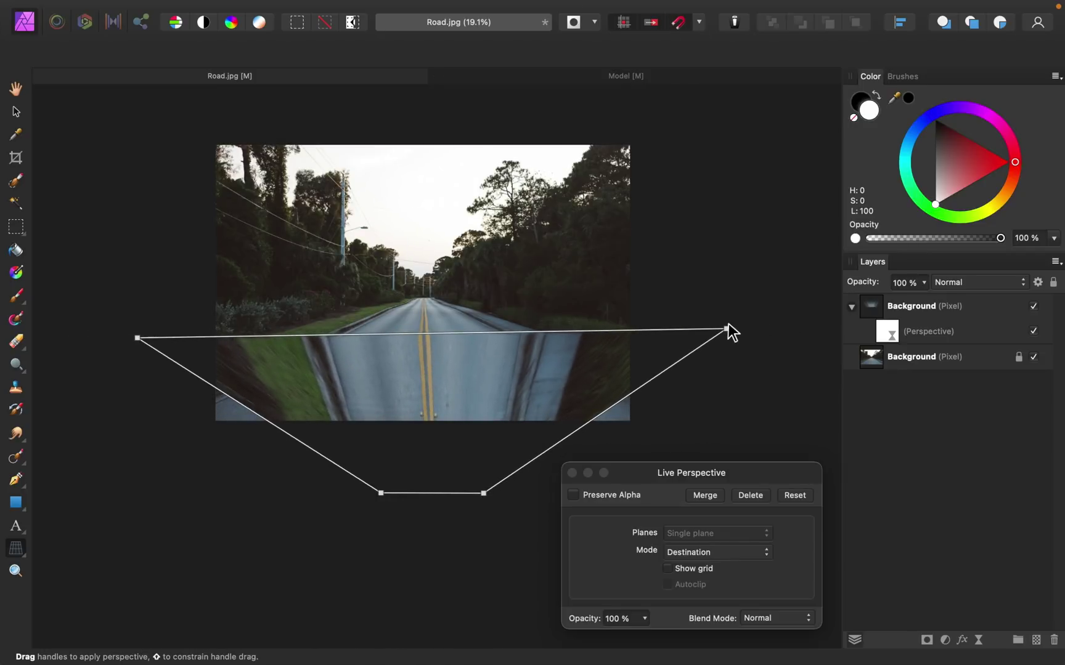
{"action": "left_click_drag", "start_coordinate": [727, 329], "coordinate": [703, 337]}
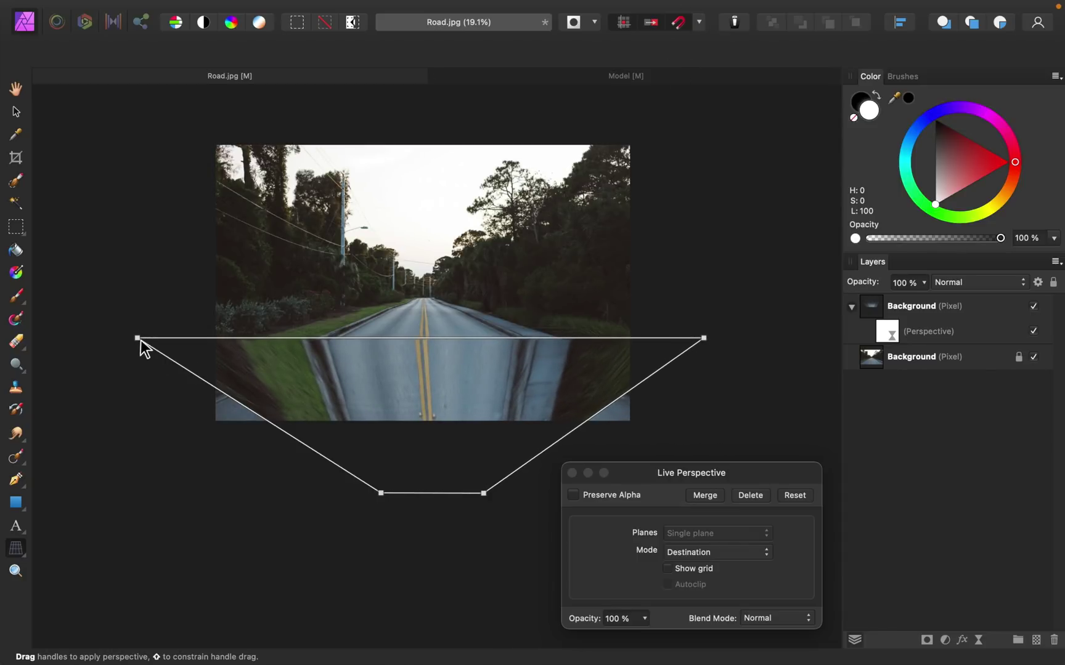
{"action": "mouse_move", "coordinate": [138, 339]}
{"action": "left_mouse_down"}
{"action": "mouse_move", "coordinate": [135, 364]}
{"action": "mouse_move", "coordinate": [143, 339]}
{"action": "left_mouse_up"}
Zoom in and fine-tune the corners, lowering the bottom ones slightly
{"action": "left_click_drag", "start_coordinate": [483, 494], "coordinate": [489, 493]}
{"action": "left_click_drag", "start_coordinate": [381, 500], "coordinate": [369, 497]}
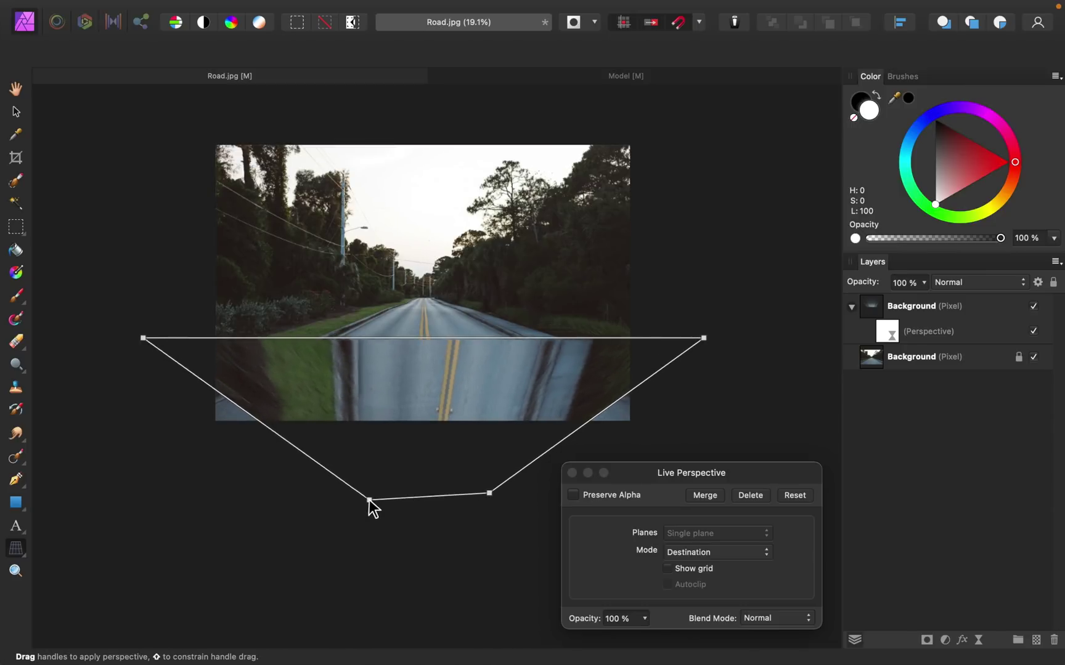
{"action": "scroll", "coordinate": [390, 413], "scroll_direction": "up", "scroll_amount": 2}
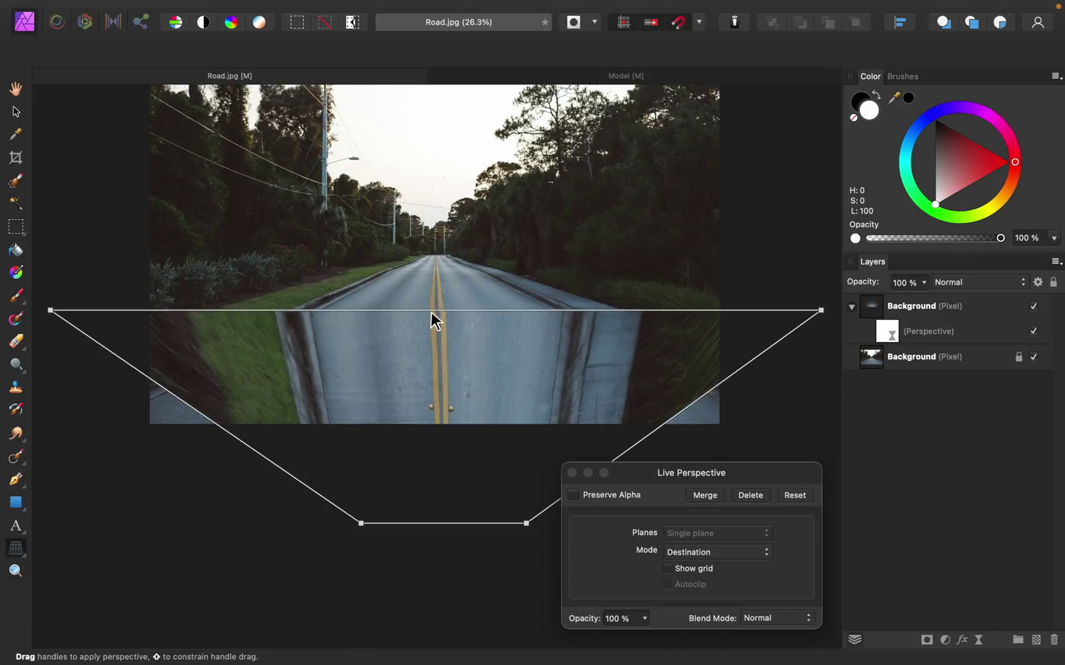
{"action": "left_click_drag", "start_coordinate": [821, 310], "coordinate": [818, 313]}
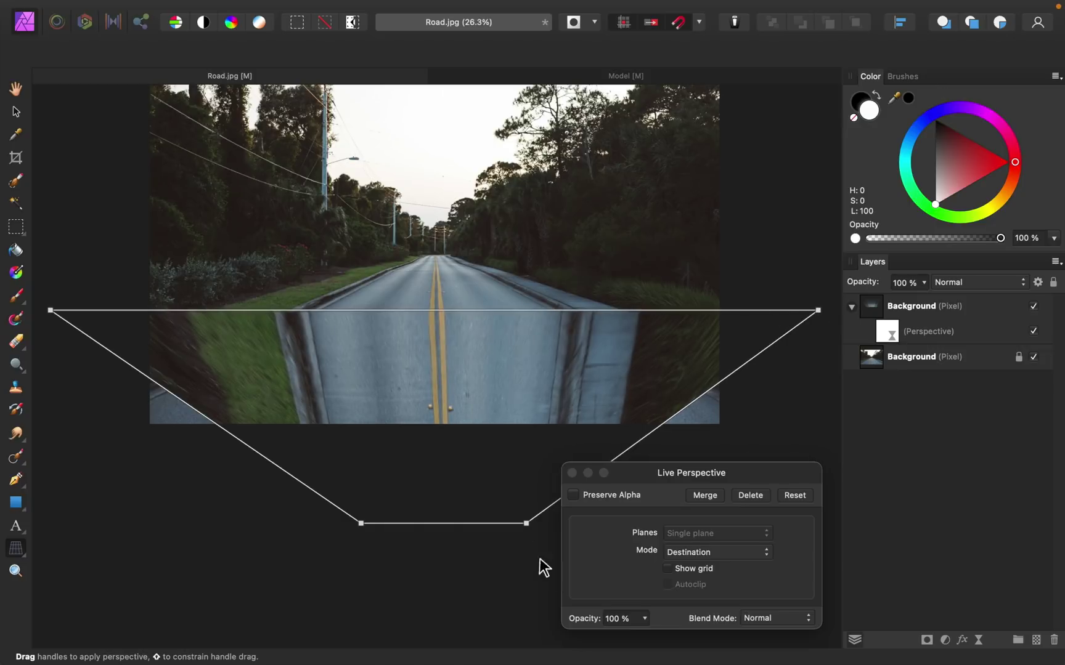
{"action": "left_click_drag", "start_coordinate": [525, 524], "coordinate": [526, 530]}
{"action": "left_click_drag", "start_coordinate": [361, 524], "coordinate": [349, 531]}
{"action": "left_click_drag", "start_coordinate": [527, 531], "coordinate": [529, 530]}
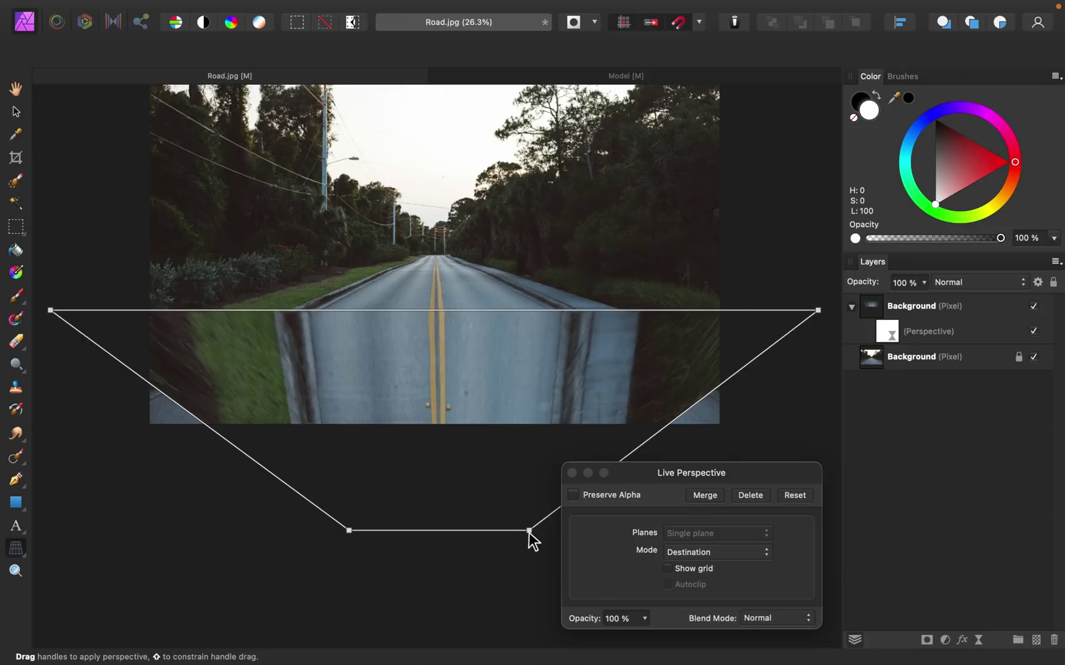
Close the Live Perspective settings to finish the warp
{"action": "left_click", "coordinate": [572, 473]}
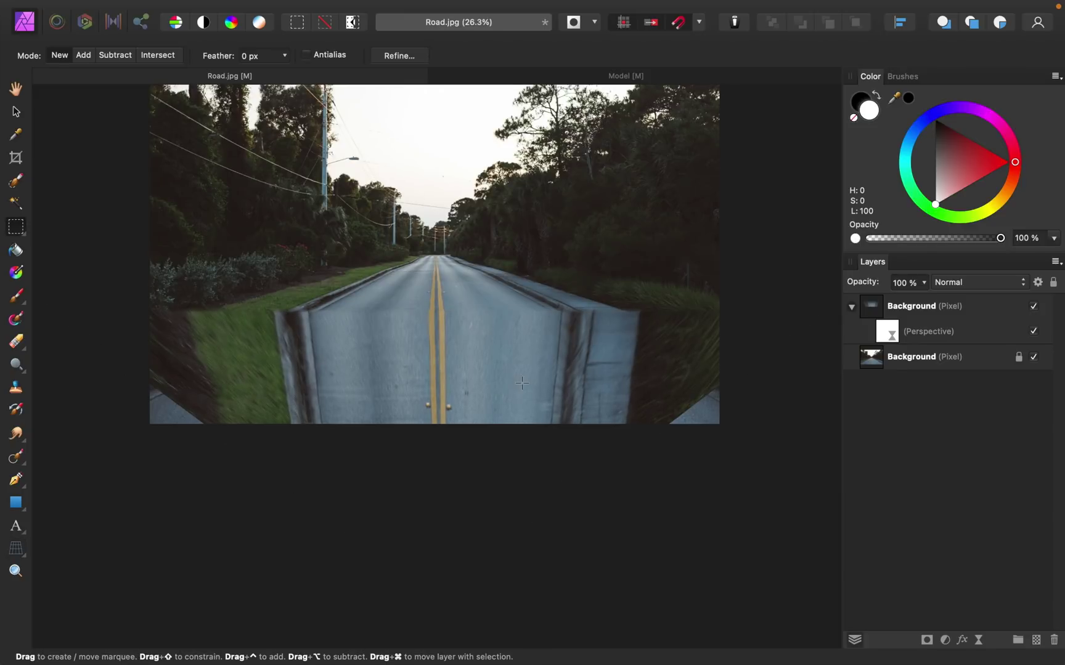
{"action": "scroll", "coordinate": [522, 383], "scroll_direction": "up", "scroll_amount": 2}
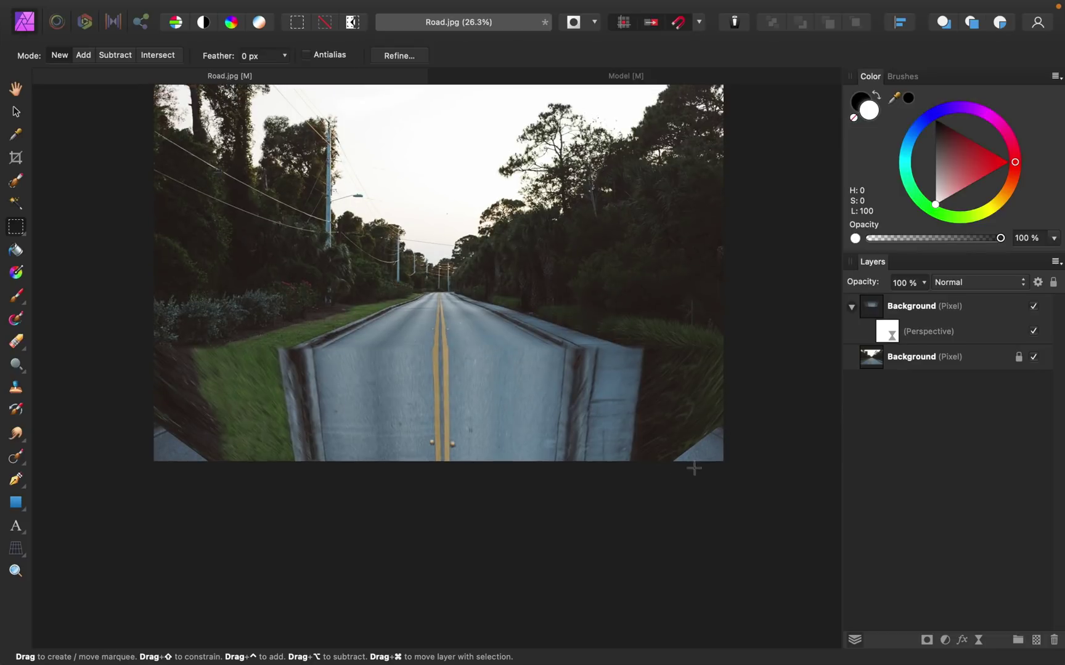
{"action": "scroll", "coordinate": [718, 400], "scroll_direction": "down", "scroll_amount": 1}
{"action": "scroll", "coordinate": [725, 398], "scroll_direction": "up", "scroll_amount": 2}
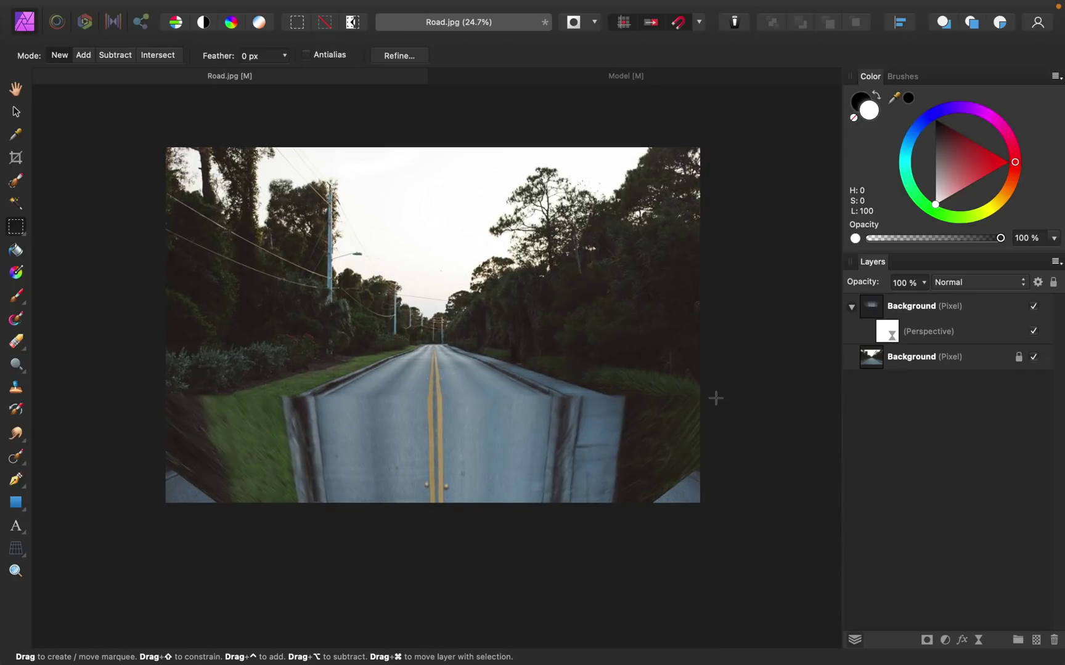
Crop to a portrait 2619 × 3308 px frame, trimming the left, right and top
{"action": "left_click", "coordinate": [15, 159]}
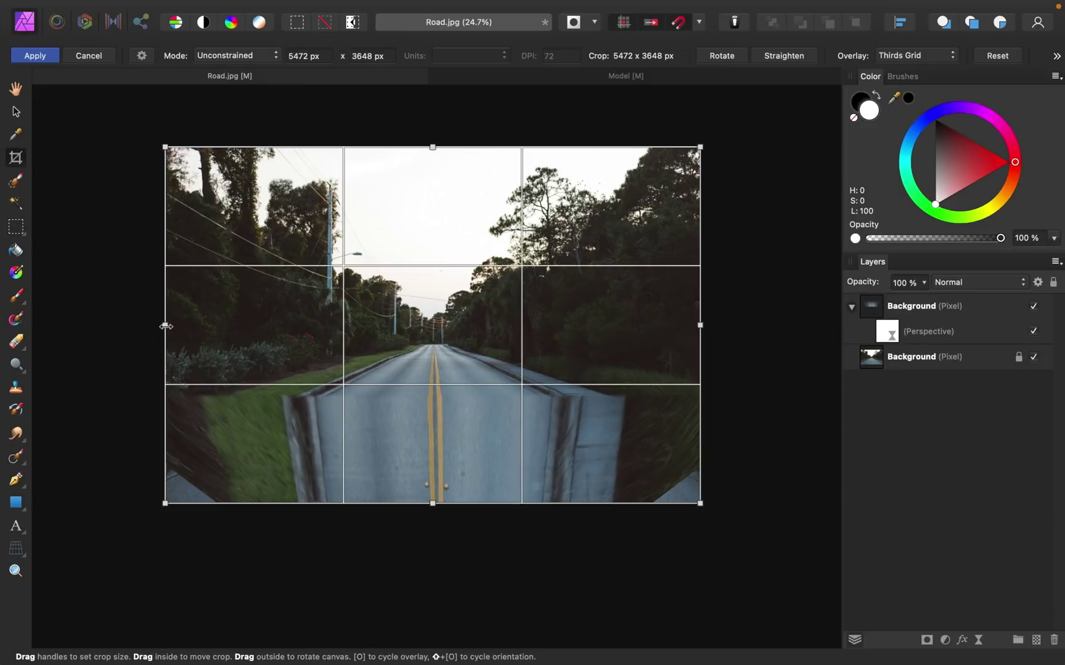
{"action": "left_click_drag", "start_coordinate": [166, 326], "coordinate": [310, 328]}
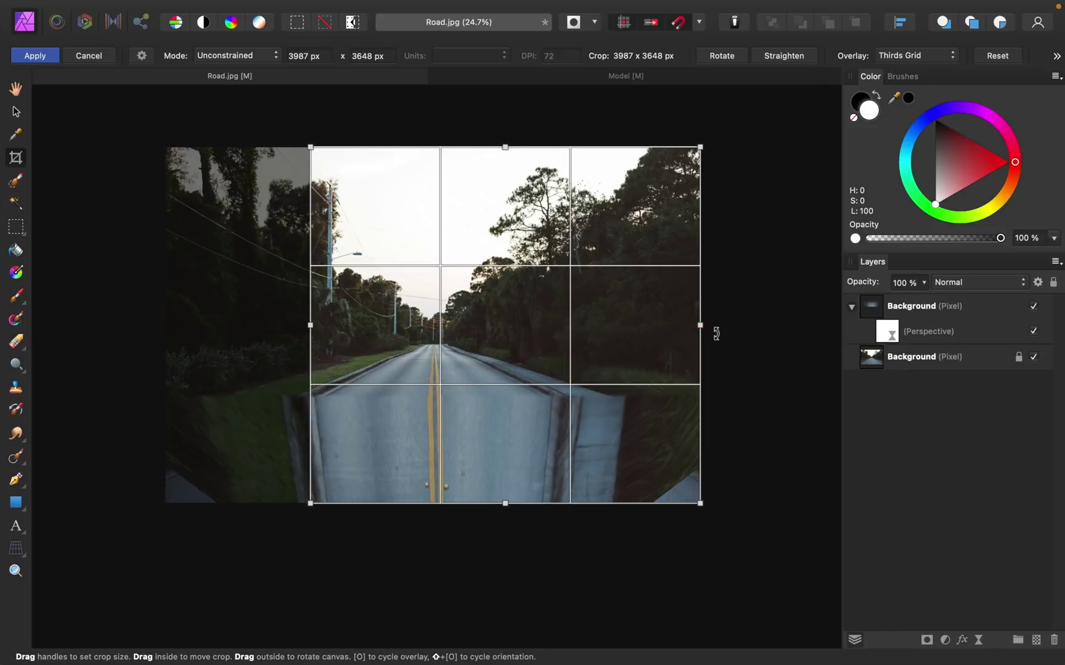
{"action": "left_click_drag", "start_coordinate": [699, 326], "coordinate": [567, 326]}
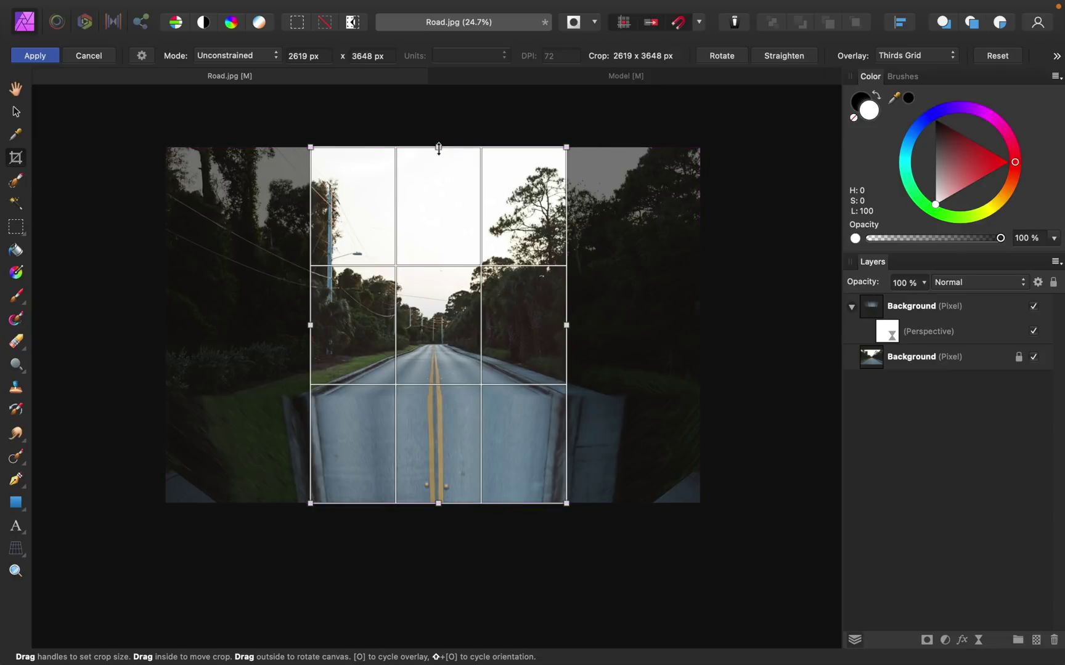
{"action": "left_click_drag", "start_coordinate": [439, 148], "coordinate": [439, 180]}
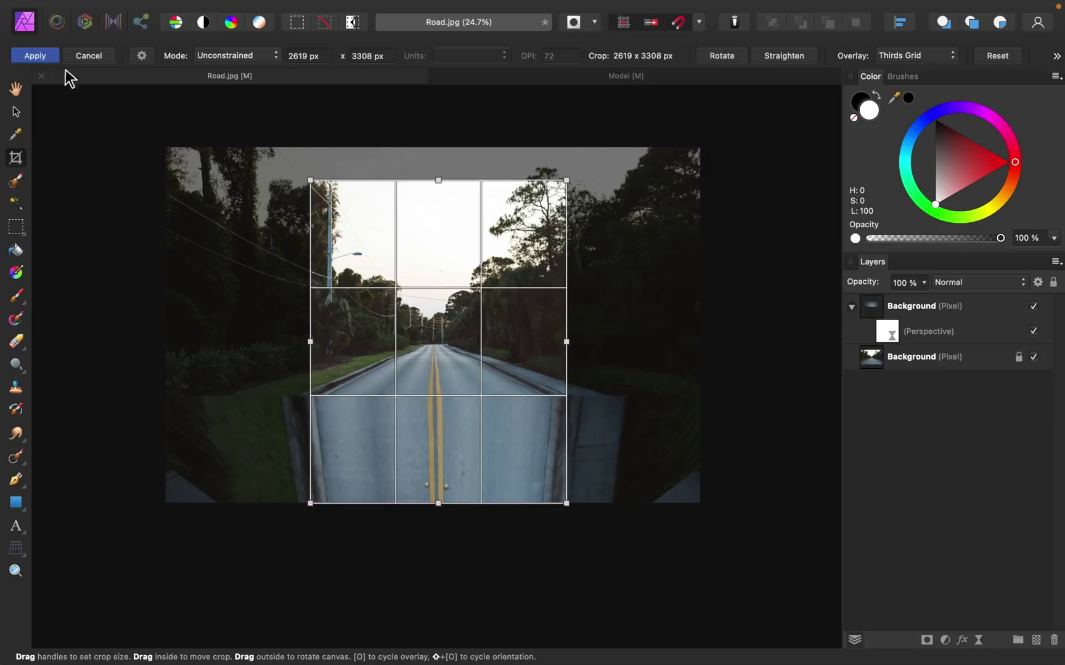
{"action": "left_click", "coordinate": [48, 56]}
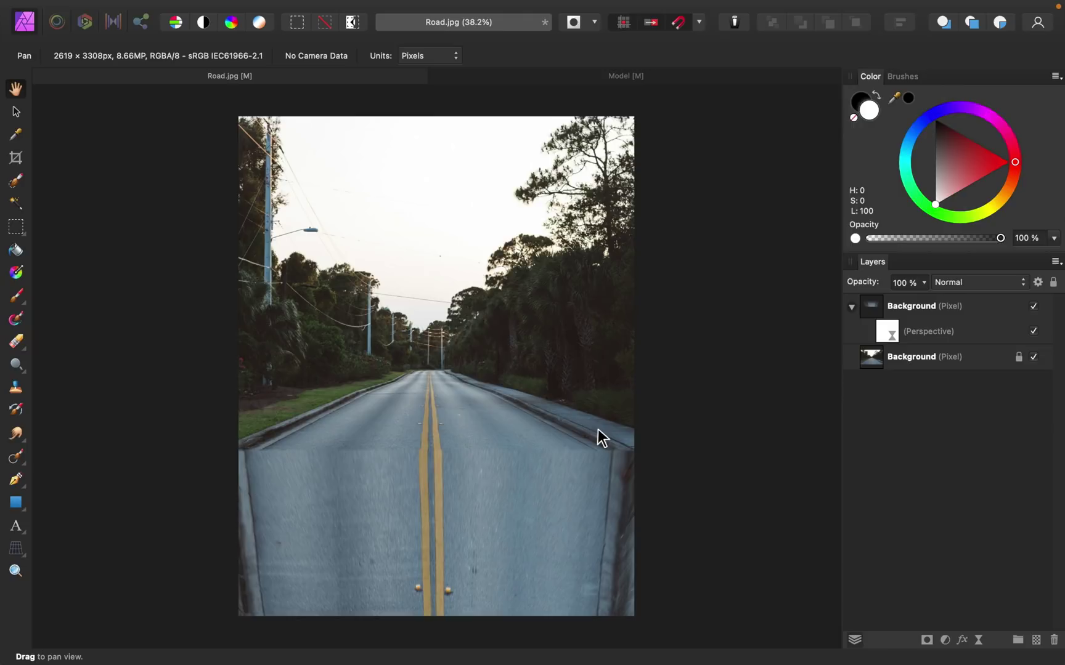
Give the bent road layer a 270° Gradient Overlay in Multiply mode at 47% opacity
{"action": "left_click", "coordinate": [958, 319]}
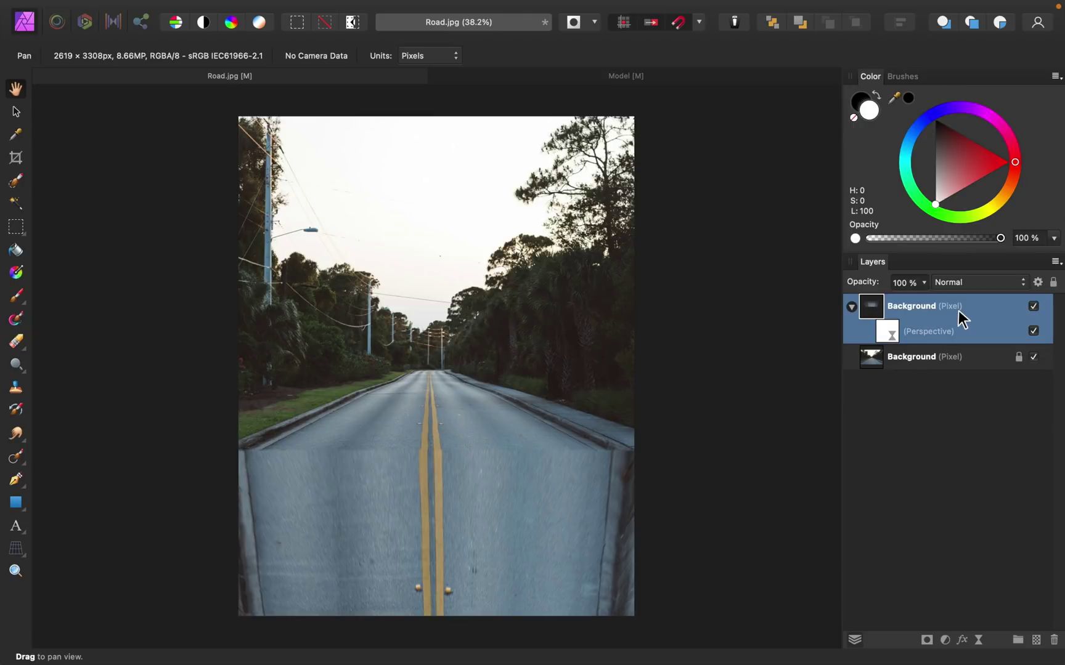
{"action": "left_click", "coordinate": [963, 641]}
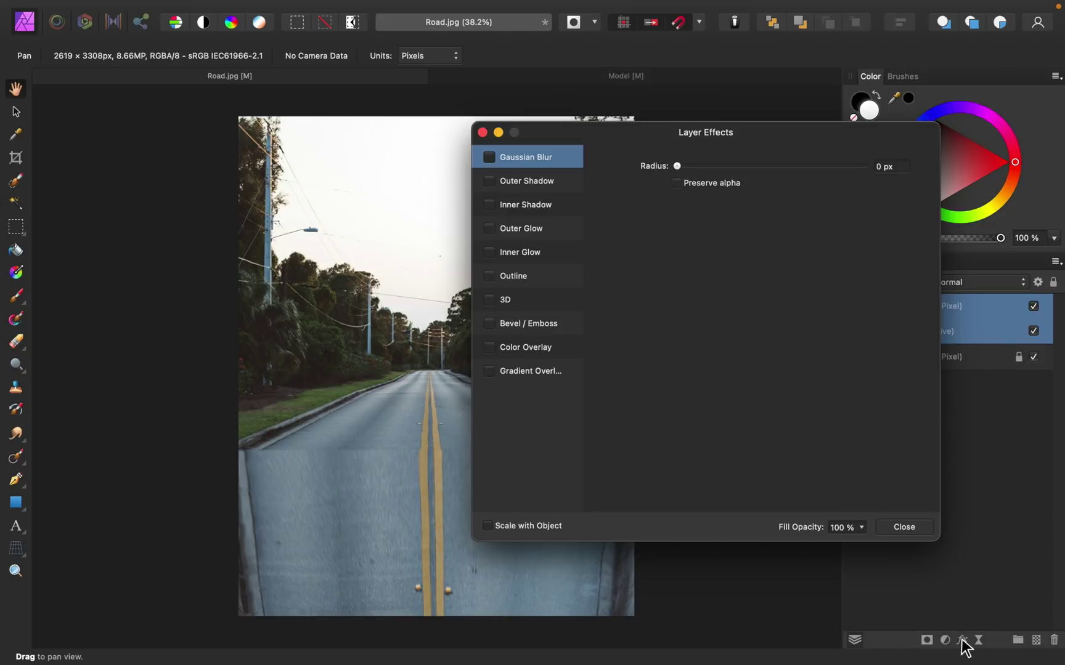
{"action": "left_click", "coordinate": [529, 373]}
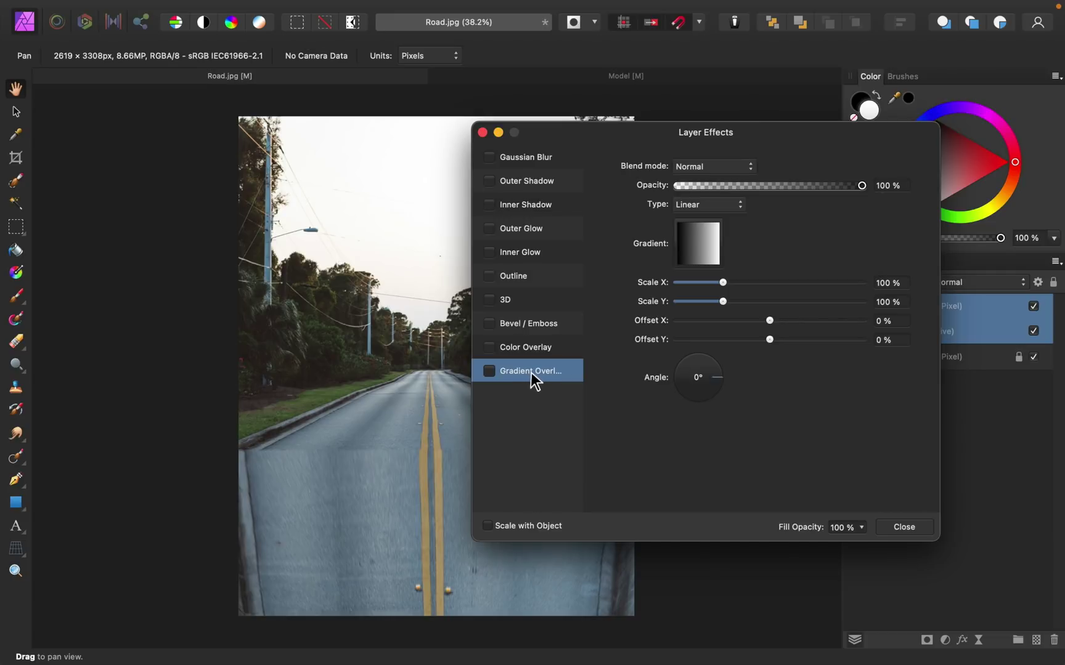
{"action": "left_click", "coordinate": [488, 371]}
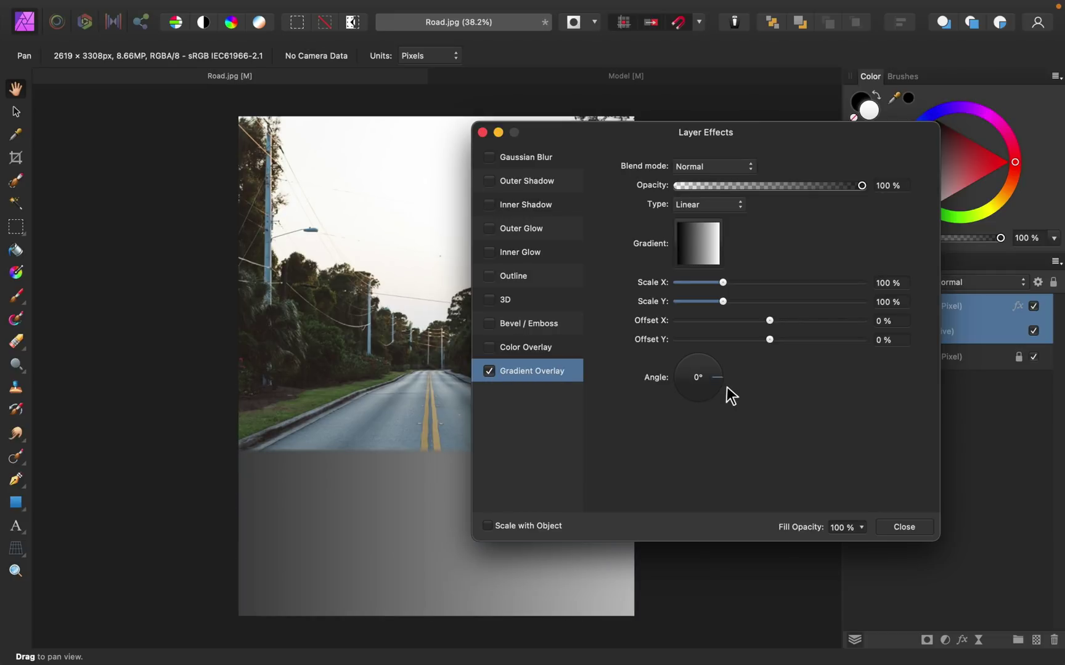
{"action": "left_click_drag", "start_coordinate": [720, 385], "coordinate": [692, 416]}
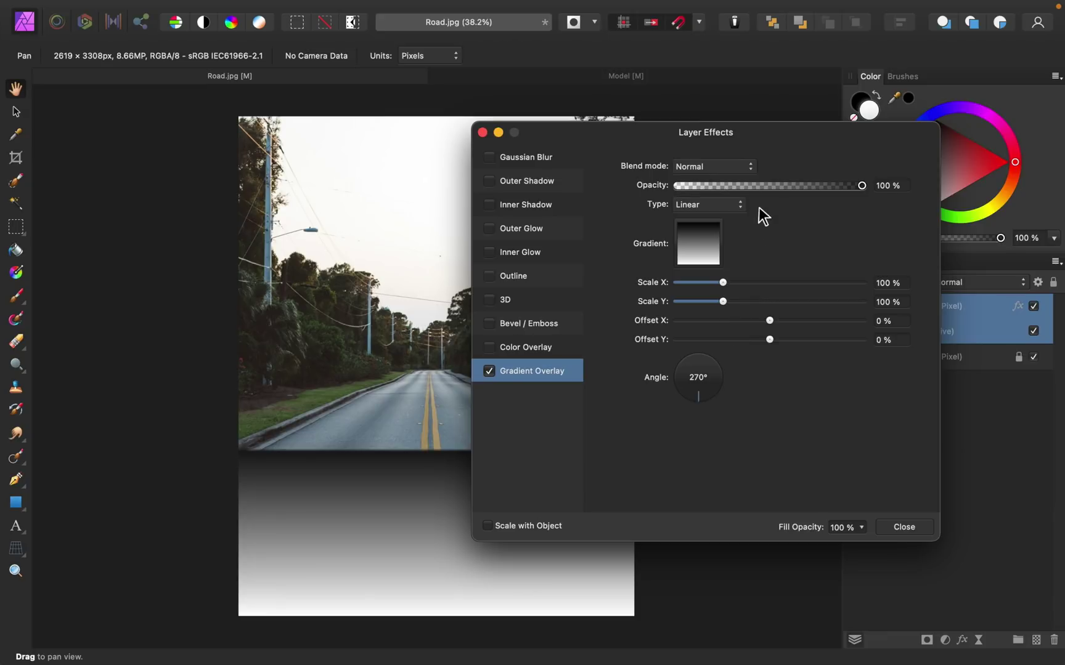
{"action": "left_click", "coordinate": [748, 163]}
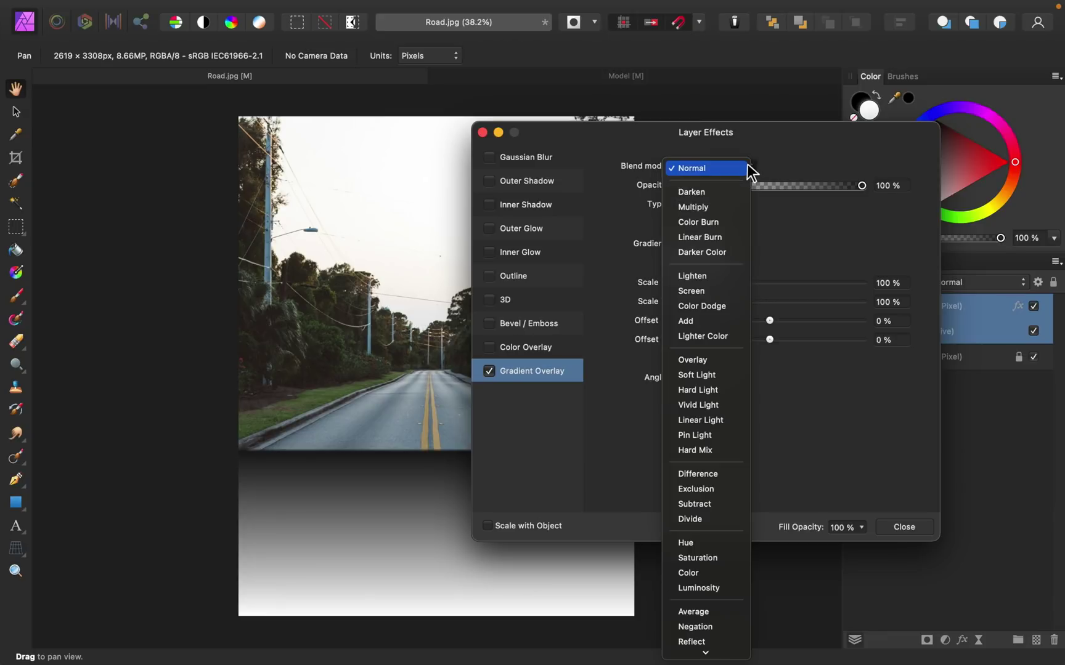
{"action": "left_click", "coordinate": [730, 207]}
{"action": "scroll", "coordinate": [373, 301], "scroll_direction": "right", "scroll_amount": 5}
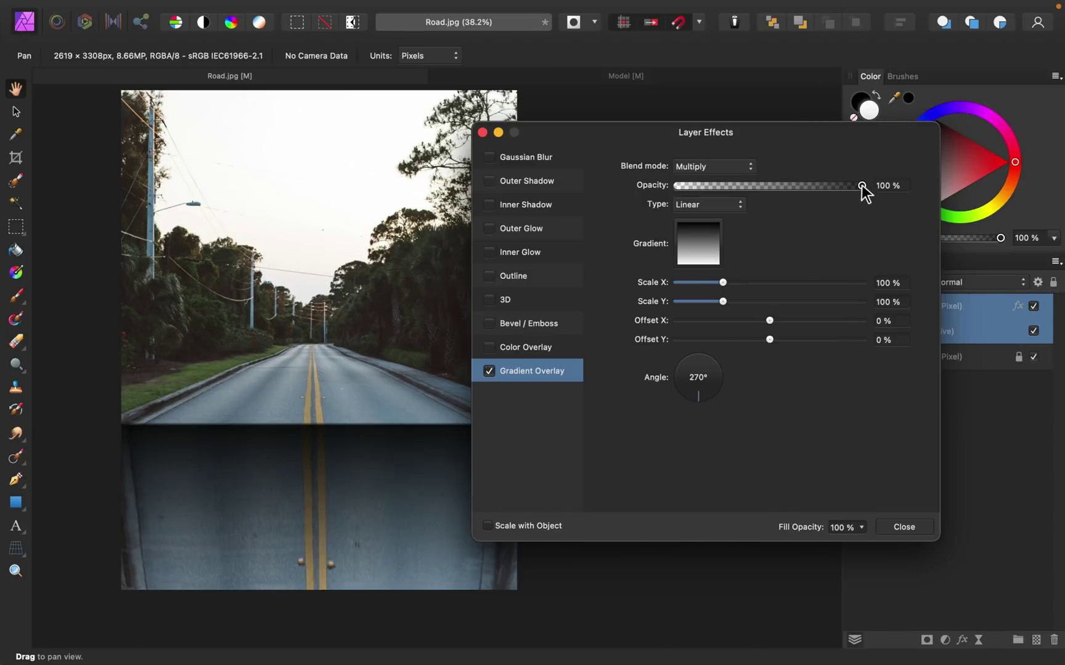
{"action": "left_click_drag", "start_coordinate": [862, 184], "coordinate": [764, 184]}
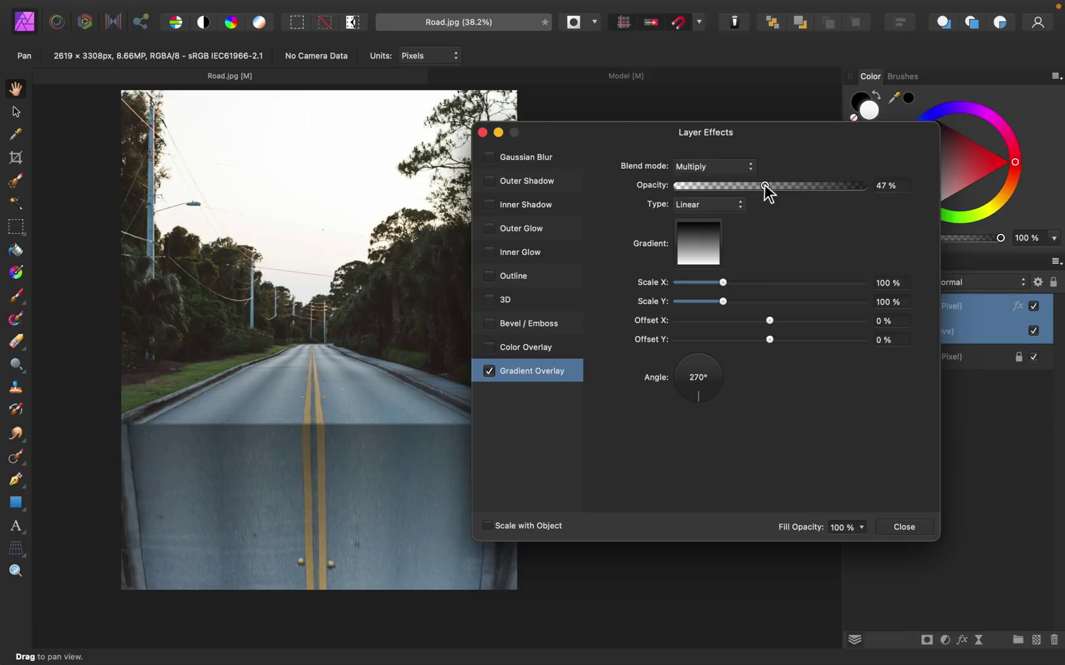
{"action": "left_click", "coordinate": [482, 133]}
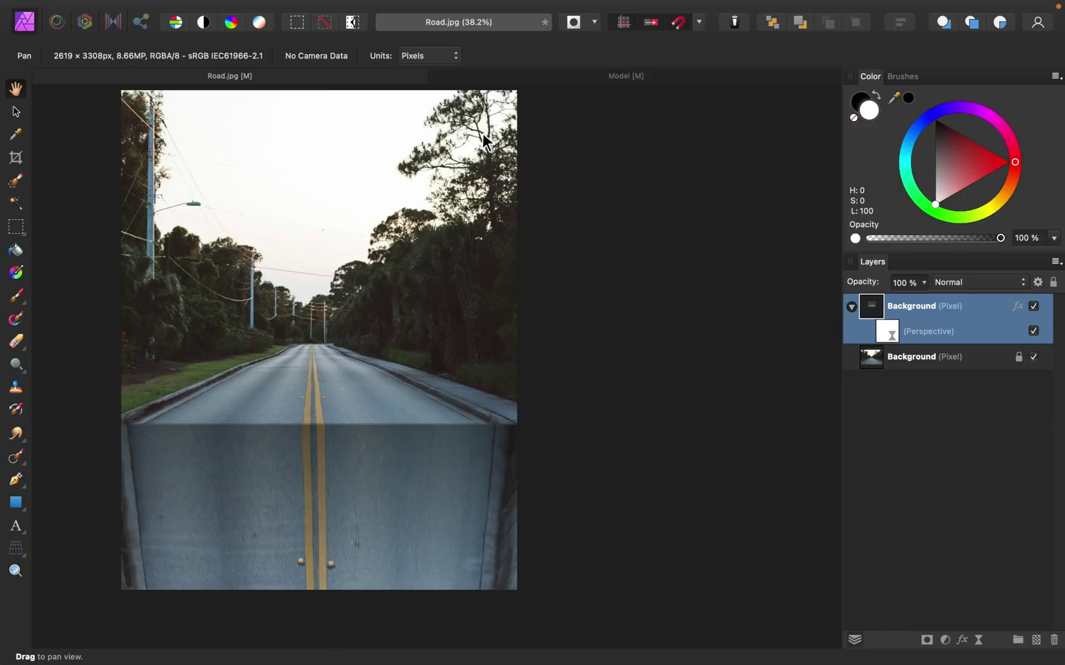
{"action": "key", "text": "super+0"}
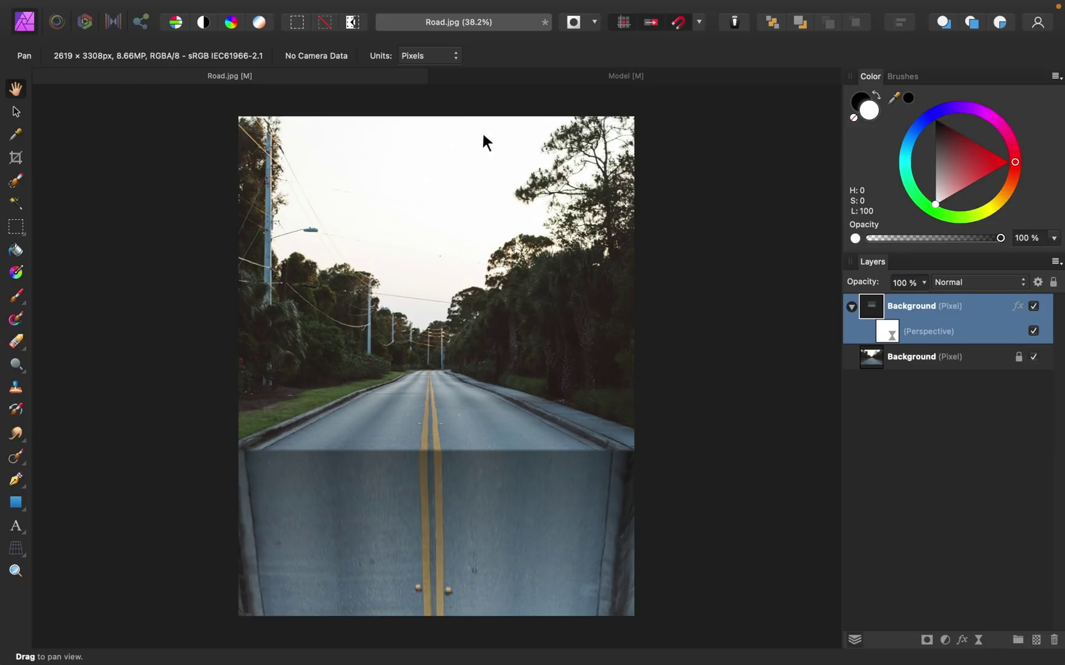
In the Model document, check the girl's mask by toggling it, then copy the cut-out layer
{"action": "left_click", "coordinate": [541, 76]}
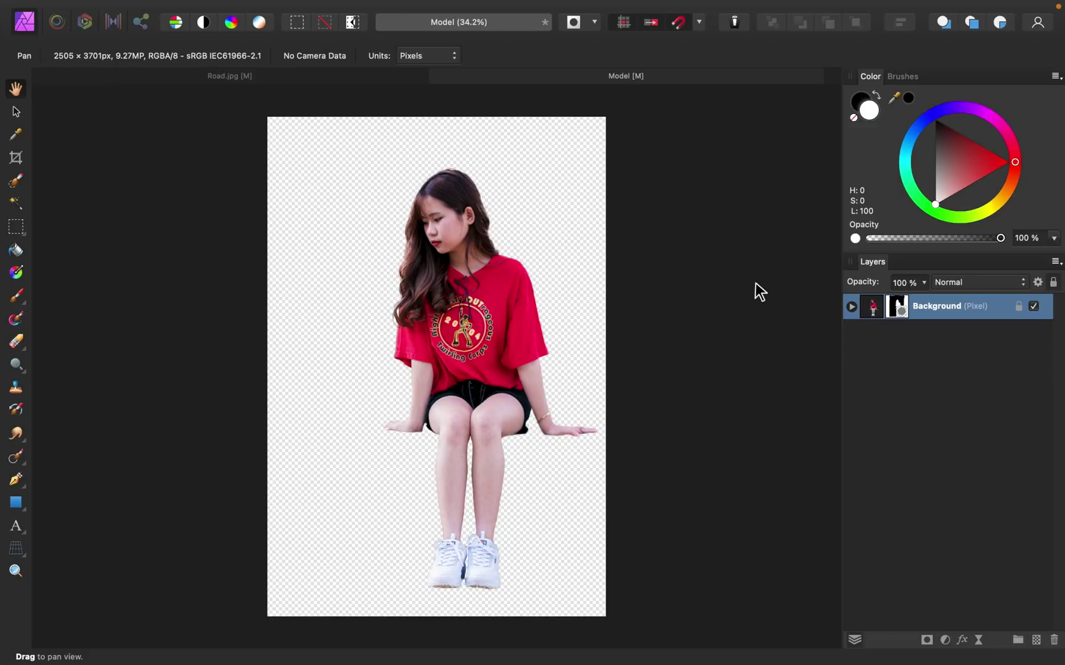
{"action": "left_click", "coordinate": [852, 304]}
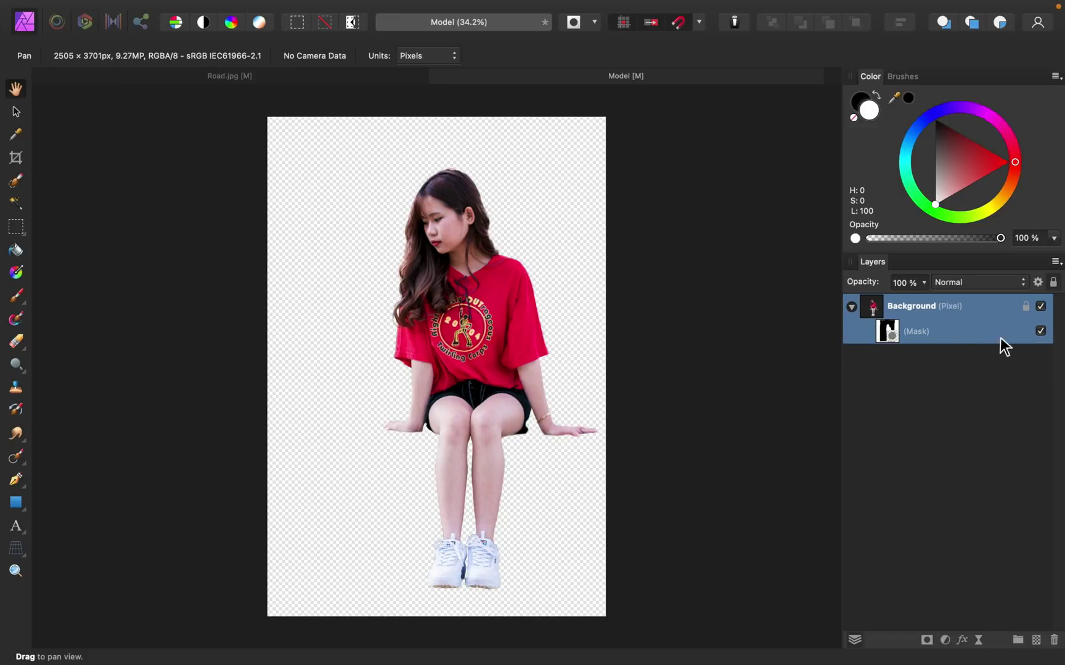
{"action": "left_click", "coordinate": [1040, 332]}
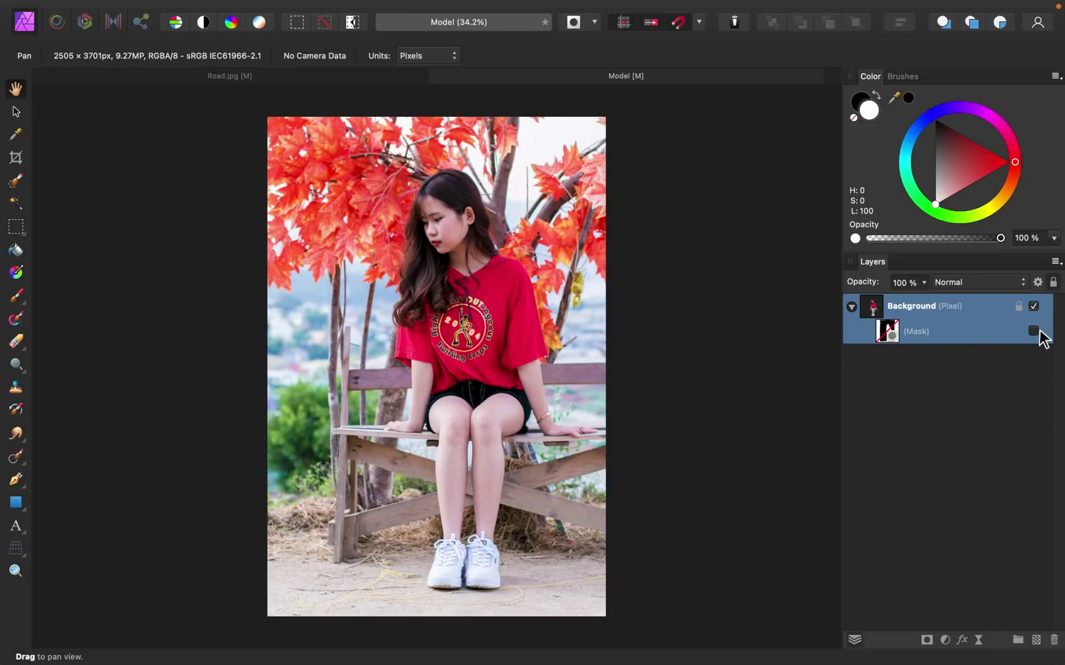
{"action": "left_click", "coordinate": [1034, 332]}
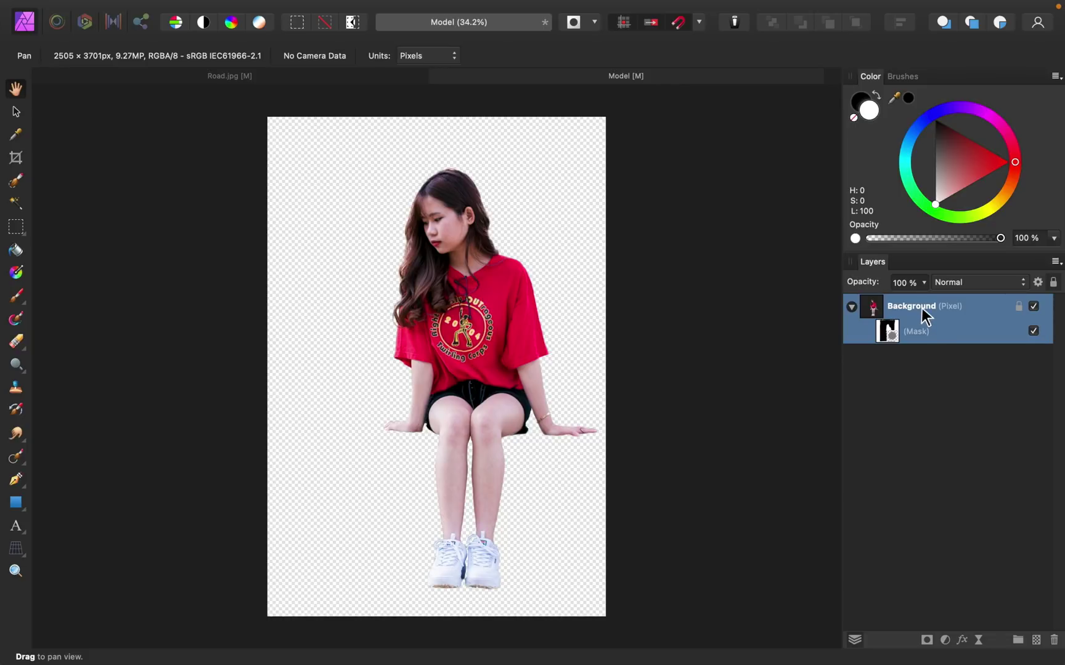
{"action": "key", "text": "super+c"}
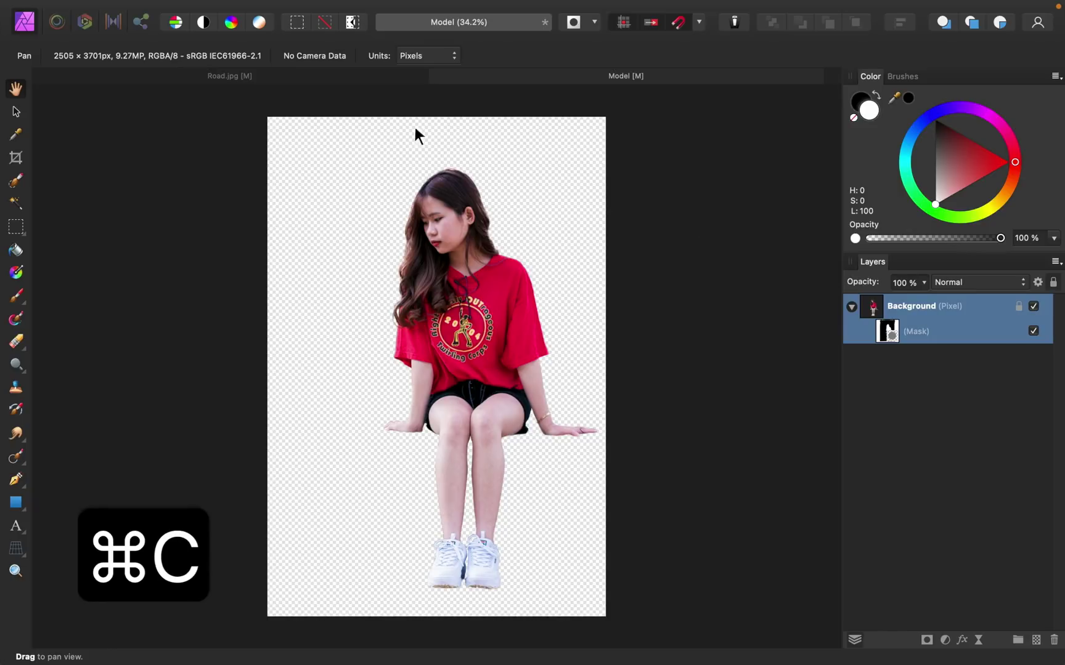
Paste the girl cut-out into Road.jpg, shrink it and move it down onto the road
{"action": "left_click", "coordinate": [340, 75]}
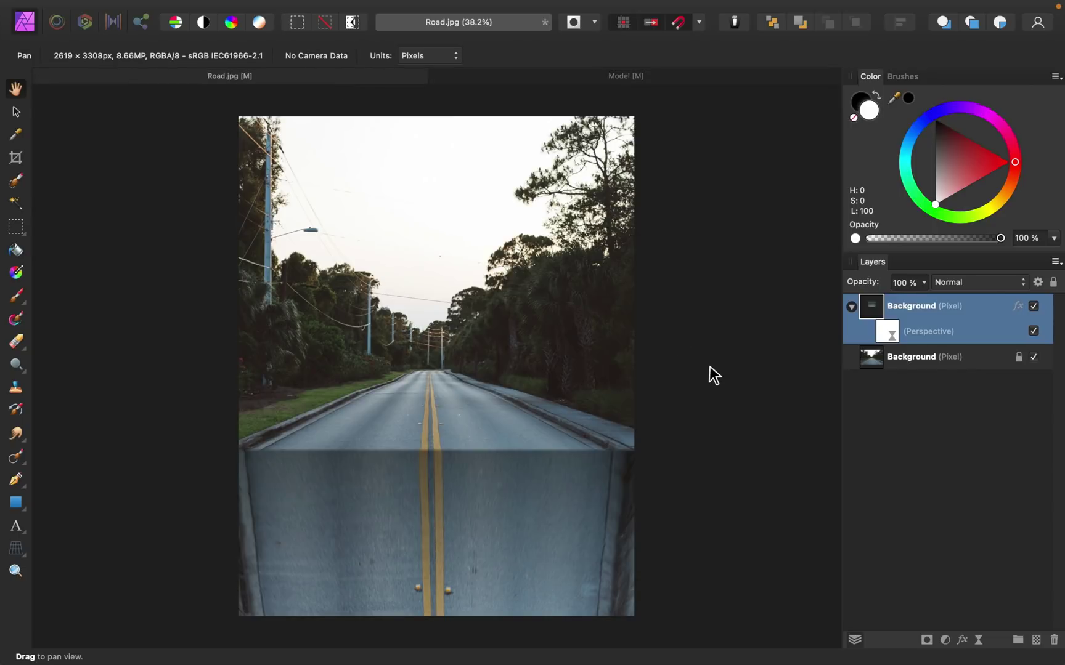
{"action": "key", "text": "super+v"}
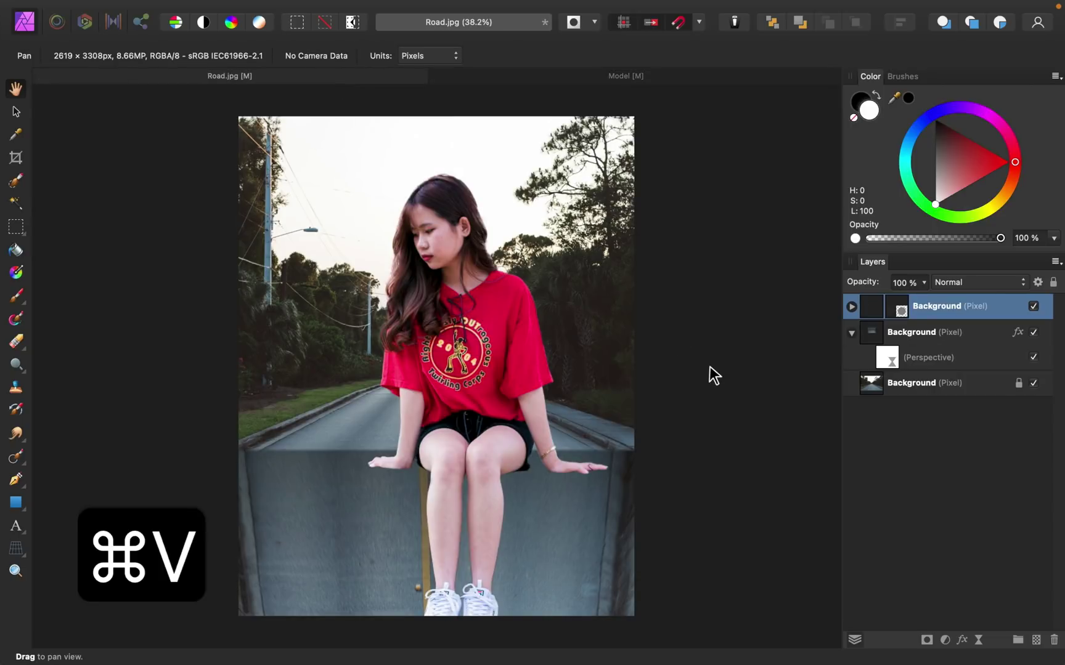
{"action": "left_click", "coordinate": [16, 112]}
{"action": "scroll", "coordinate": [363, 194], "scroll_direction": "down", "scroll_amount": 4}
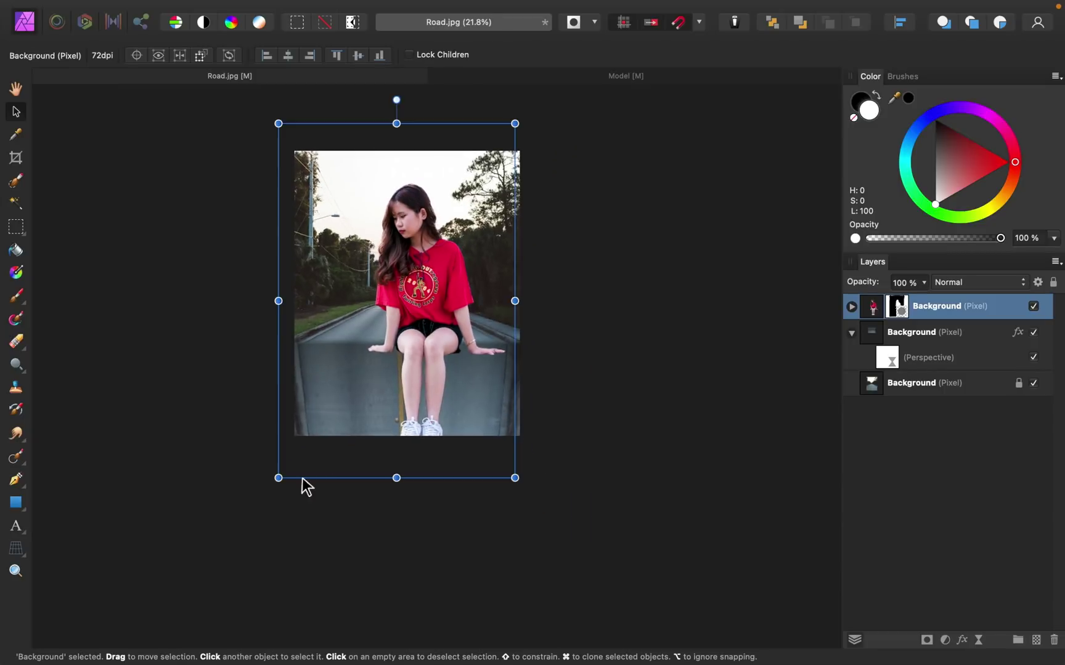
{"action": "left_click_drag", "start_coordinate": [278, 478], "coordinate": [428, 254]}
{"action": "left_click_drag", "start_coordinate": [473, 195], "coordinate": [437, 317]}
Refine the girl's size and nudge her down to sit on the drop edge
{"action": "scroll", "coordinate": [439, 317], "scroll_direction": "up", "scroll_amount": 6}
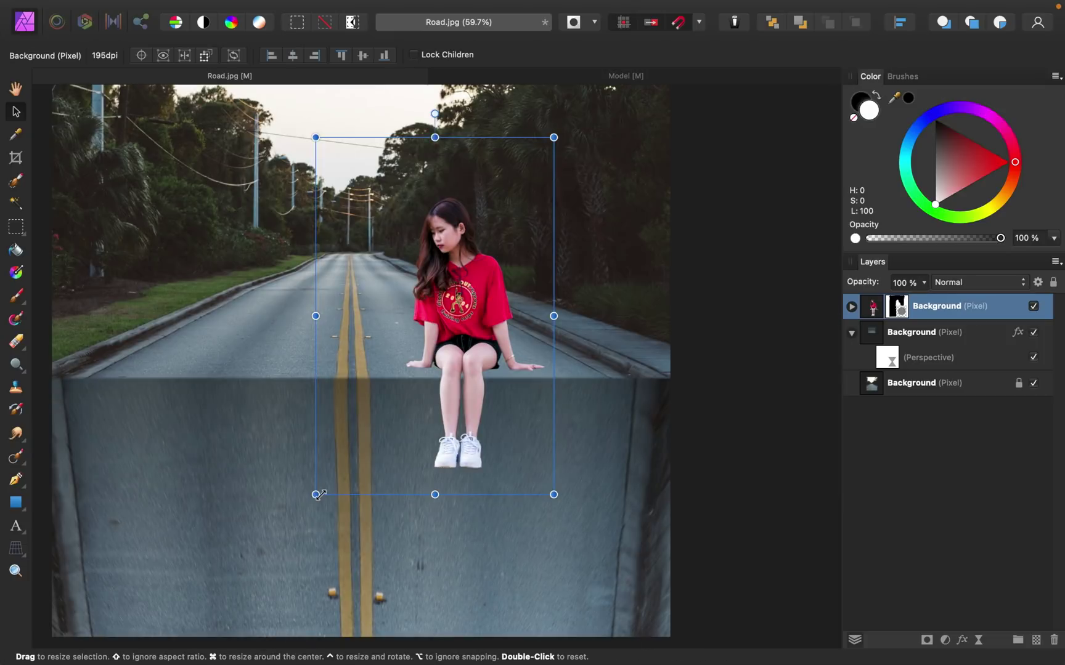
{"action": "left_click_drag", "start_coordinate": [316, 492], "coordinate": [368, 411]}
{"action": "left_click_drag", "start_coordinate": [483, 299], "coordinate": [454, 363]}
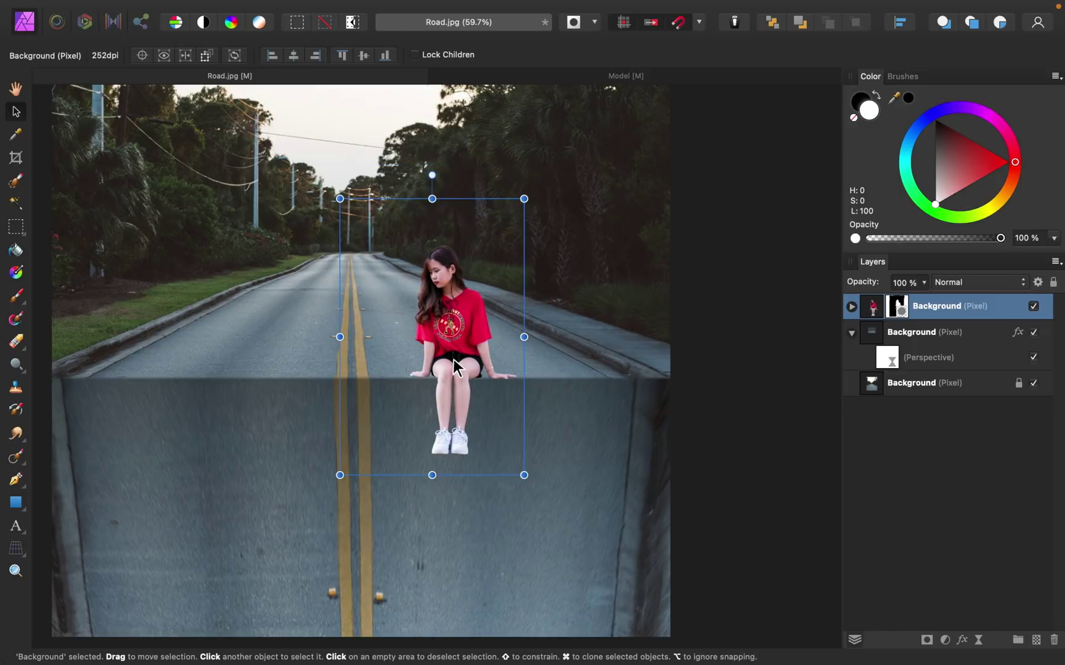
{"action": "left_click_drag", "start_coordinate": [524, 198], "coordinate": [529, 188]}
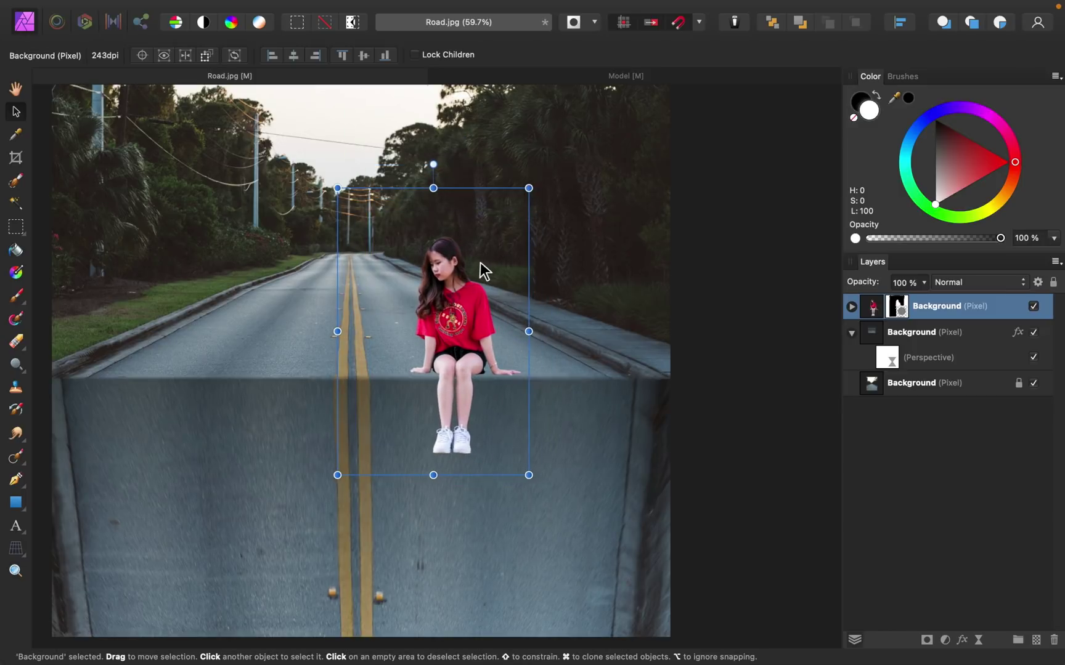
{"action": "key", "text": "shift+Down"}
{"action": "key", "text": "Down"}
{"action": "key", "text": "Down"}
{"action": "key", "text": "Down"}
{"action": "key", "text": "Down"}
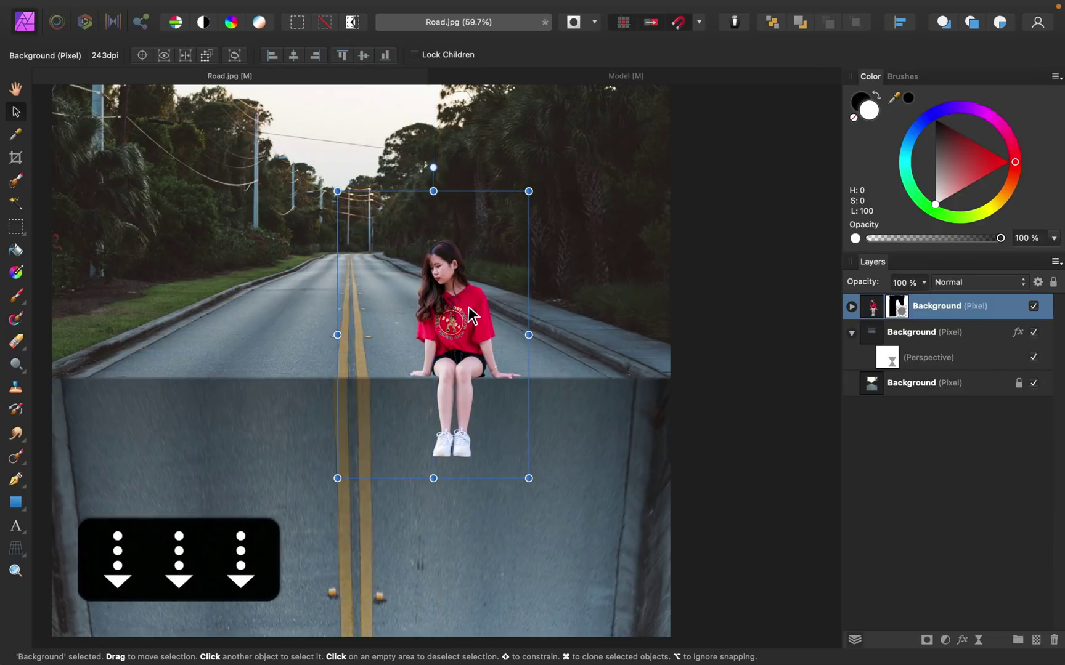
{"action": "key", "text": "Down"}
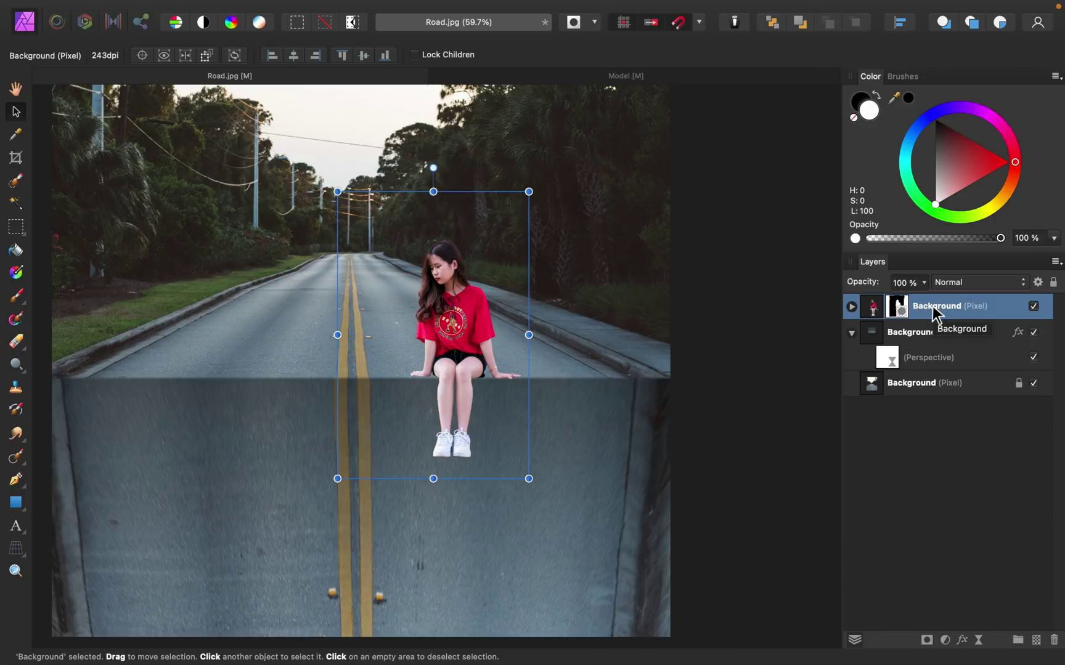
Add a Levels adjustment and nest it inside the girl's layer
{"action": "left_click", "coordinate": [946, 642]}
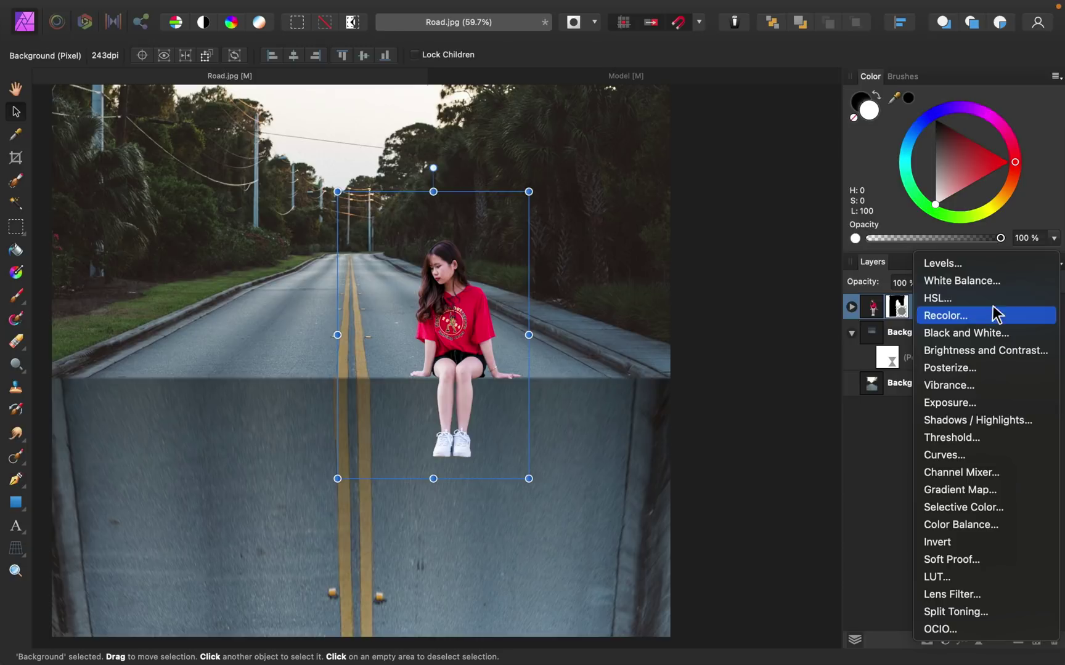
{"action": "left_click", "coordinate": [987, 263]}
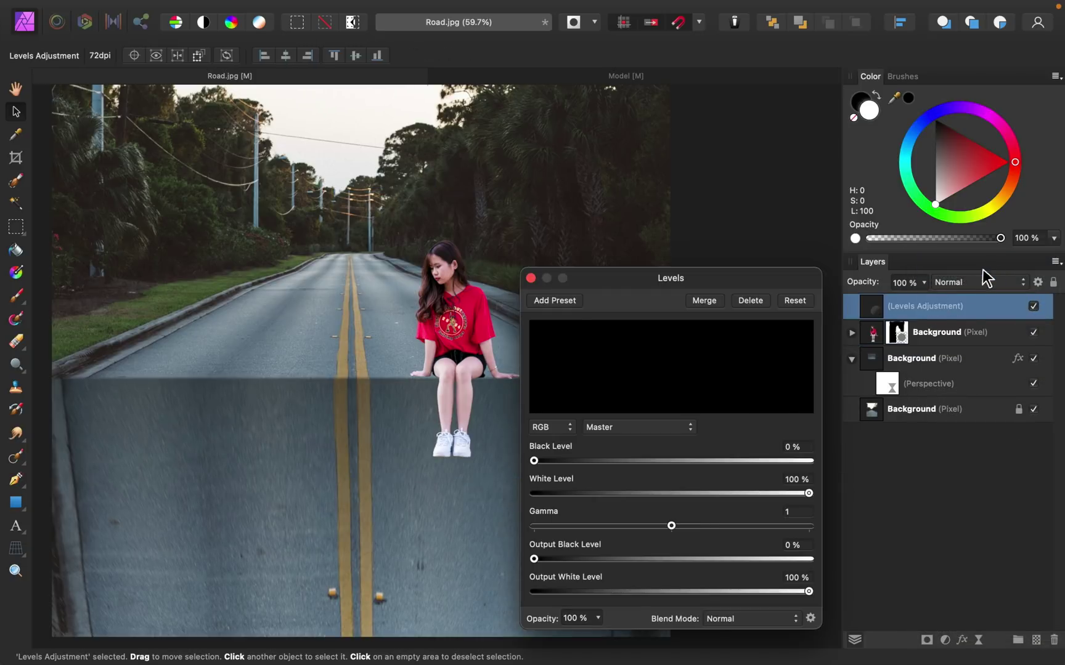
{"action": "left_click_drag", "start_coordinate": [903, 311], "coordinate": [929, 338]}
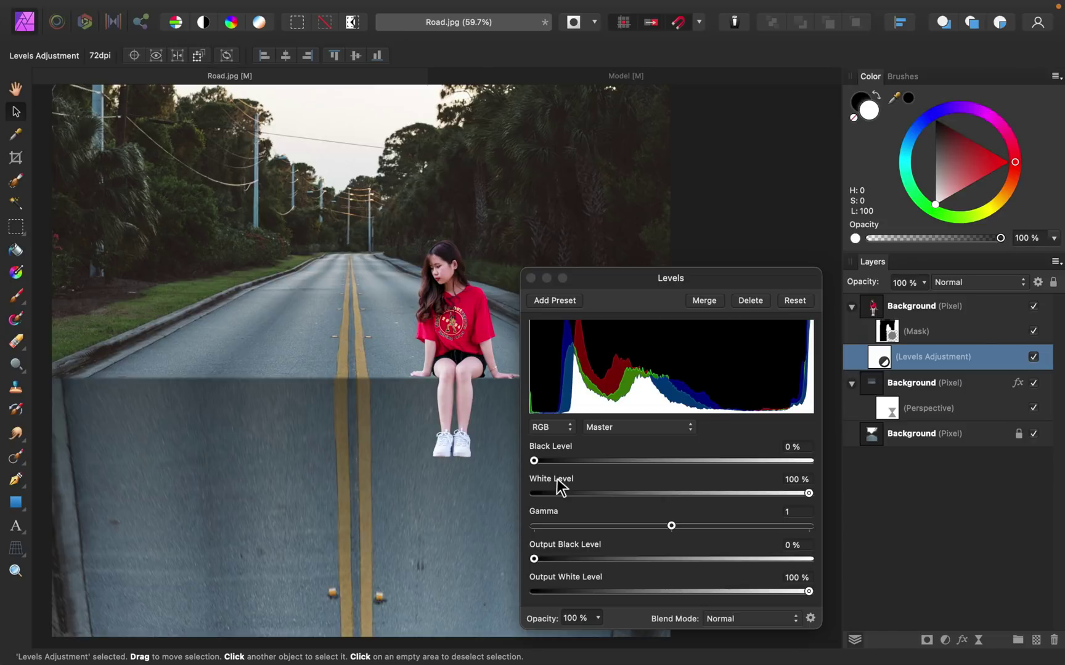
Set Levels output black to 11%, output white to 86% and gamma to 1.117
{"action": "left_click", "coordinate": [535, 561]}
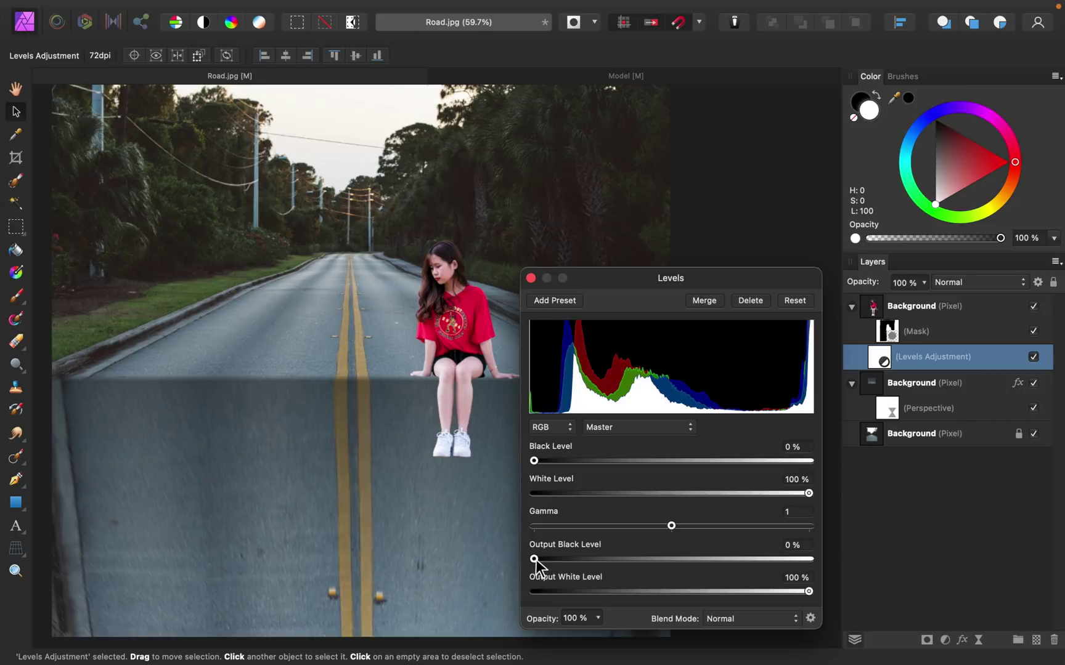
{"action": "left_click_drag", "start_coordinate": [535, 560], "coordinate": [565, 559]}
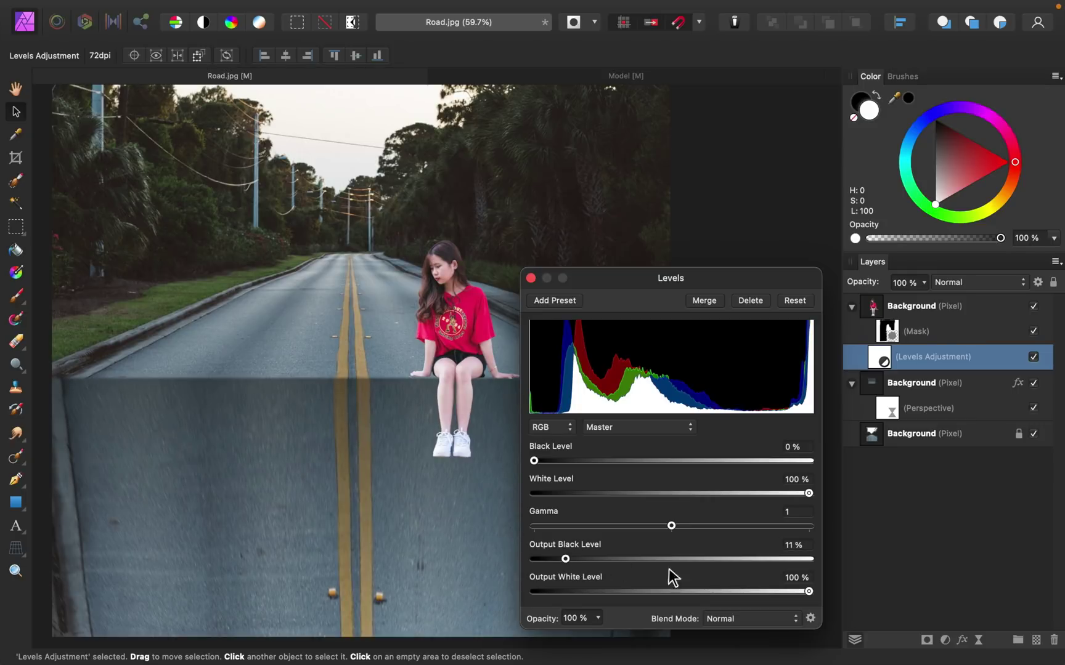
{"action": "left_click_drag", "start_coordinate": [809, 591], "coordinate": [772, 592]}
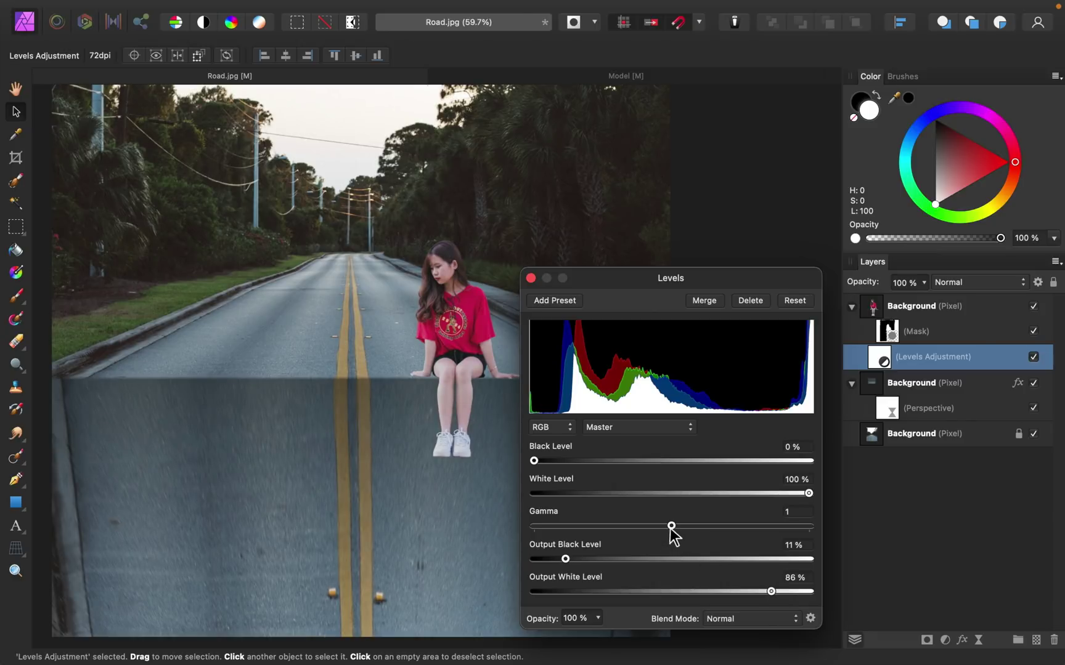
{"action": "mouse_move", "coordinate": [672, 528]}
{"action": "left_mouse_down"}
{"action": "mouse_move", "coordinate": [704, 528]}
{"action": "mouse_move", "coordinate": [686, 526]}
{"action": "left_mouse_up"}
{"action": "left_click", "coordinate": [530, 279]}
{"action": "left_click", "coordinate": [1034, 357]}
{"action": "left_click", "coordinate": [1033, 358]}
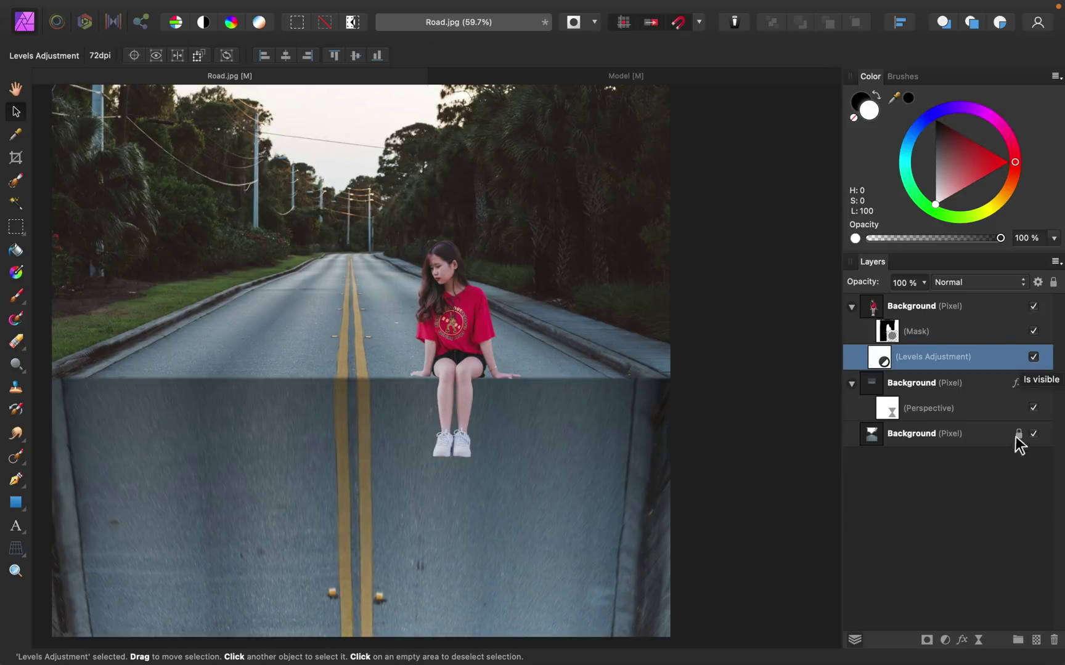
Add a Curves adjustment with its midpoint lowered from 0.555 to 0.422 to darken midtones
{"action": "left_click", "coordinate": [945, 641]}
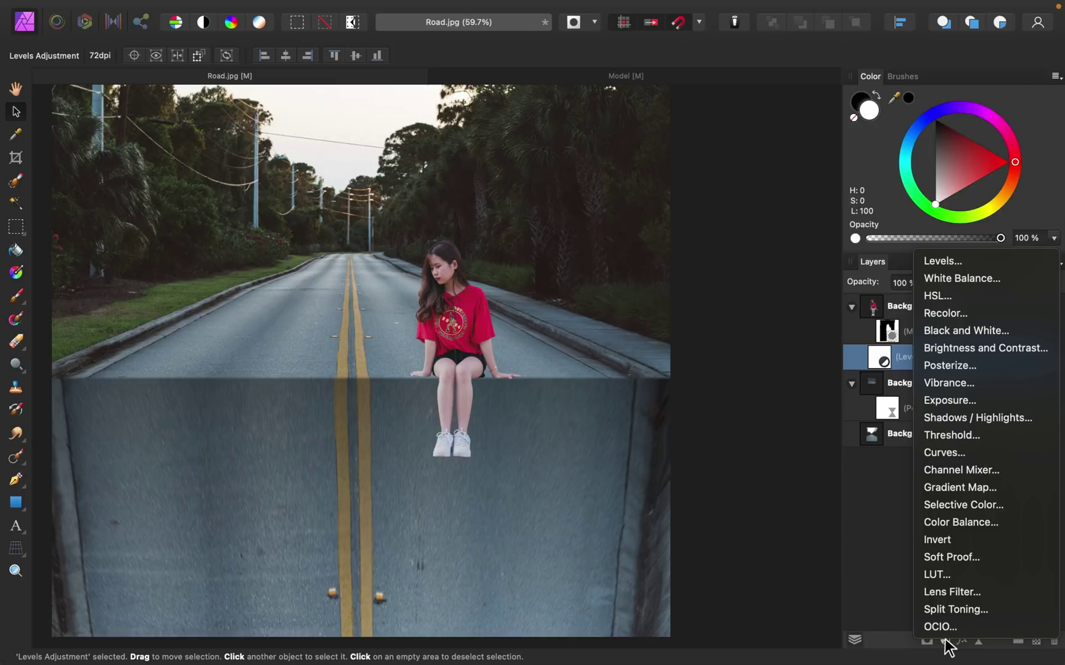
{"action": "key", "text": "Escape"}
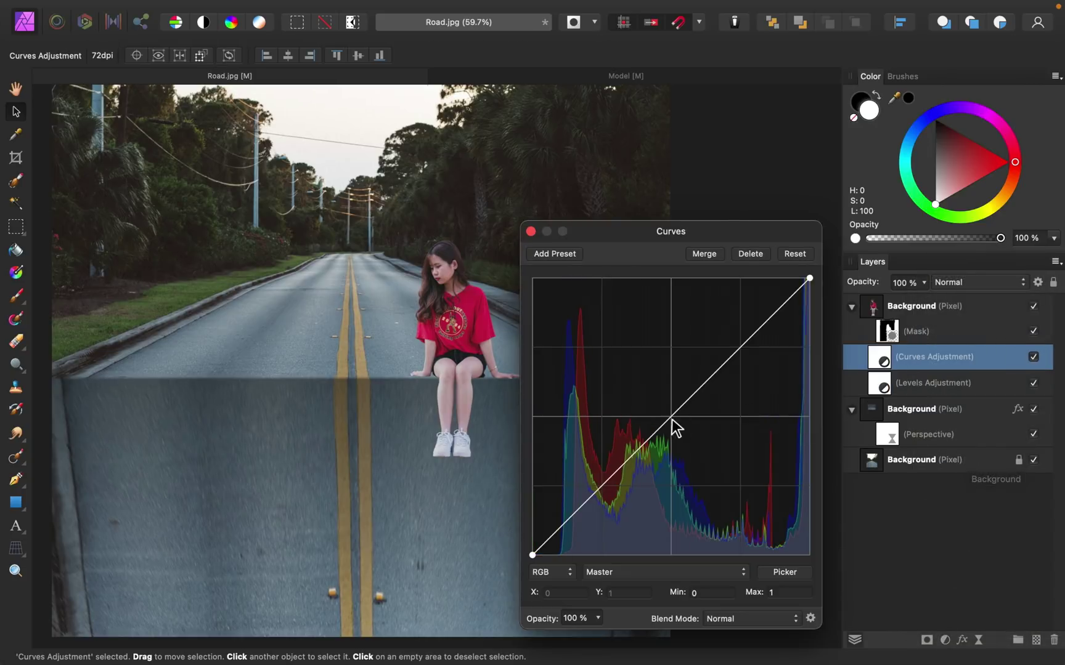
{"action": "left_click", "coordinate": [671, 418]}
{"action": "left_click_drag", "start_coordinate": [671, 417], "coordinate": [686, 439]}
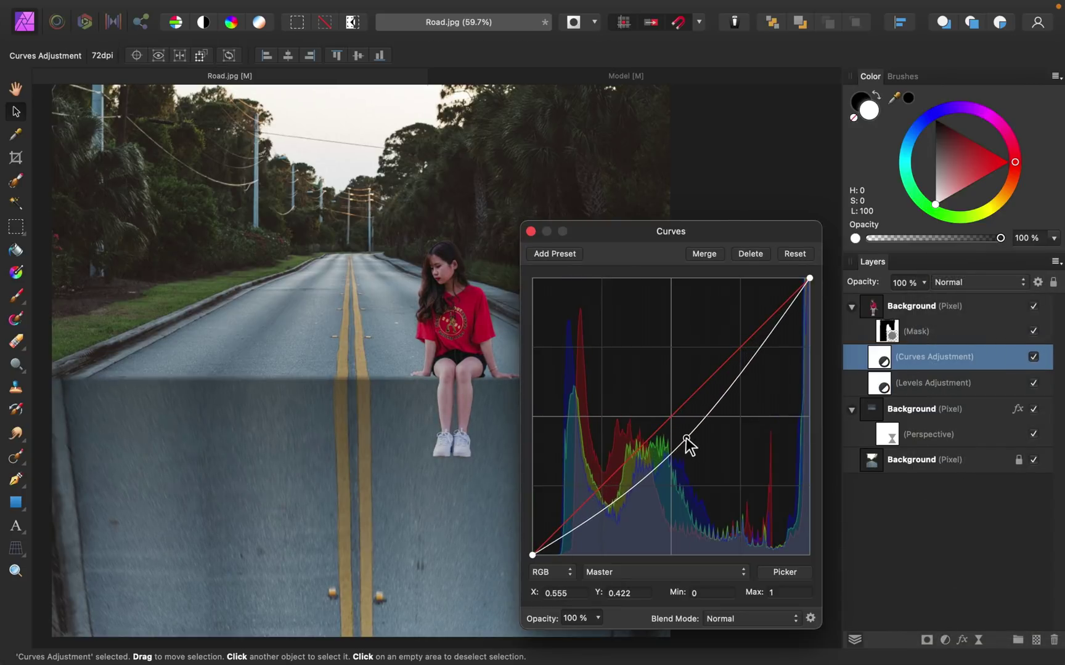
{"action": "left_click", "coordinate": [531, 232]}
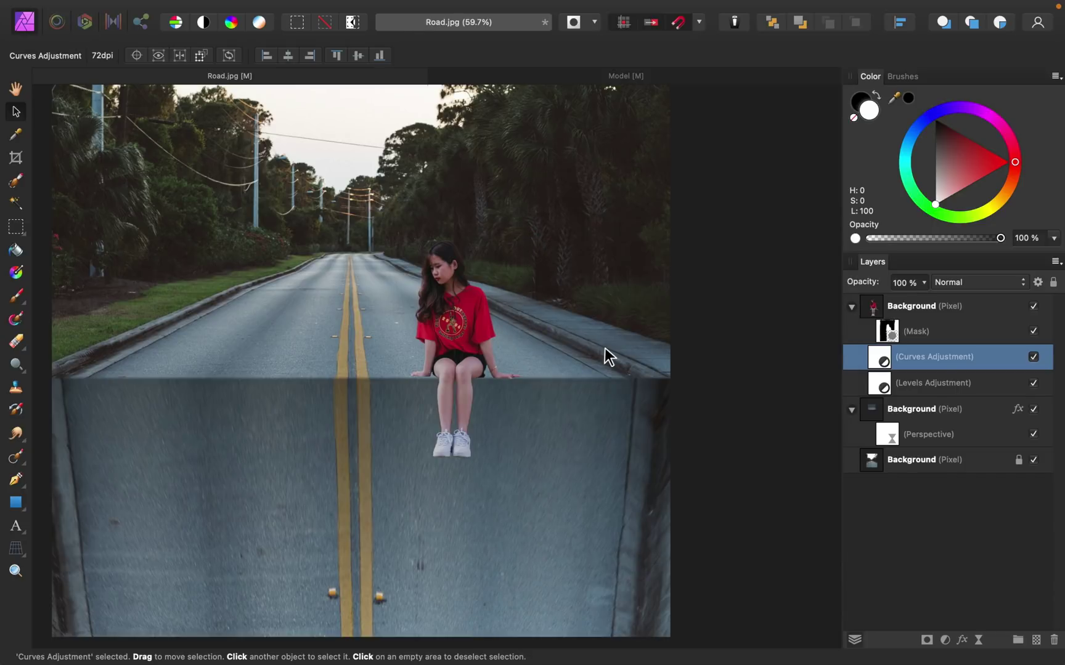
Select the warped road layer and add a new empty pixel layer above it
{"action": "left_click", "coordinate": [851, 410]}
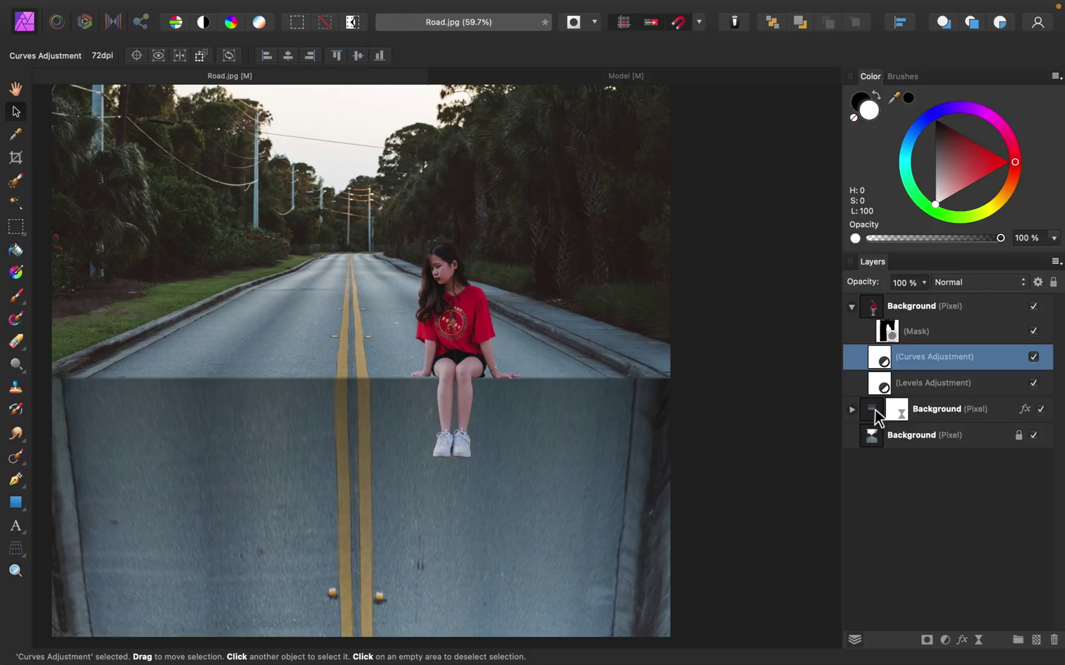
{"action": "left_click", "coordinate": [946, 415]}
{"action": "left_click", "coordinate": [850, 307]}
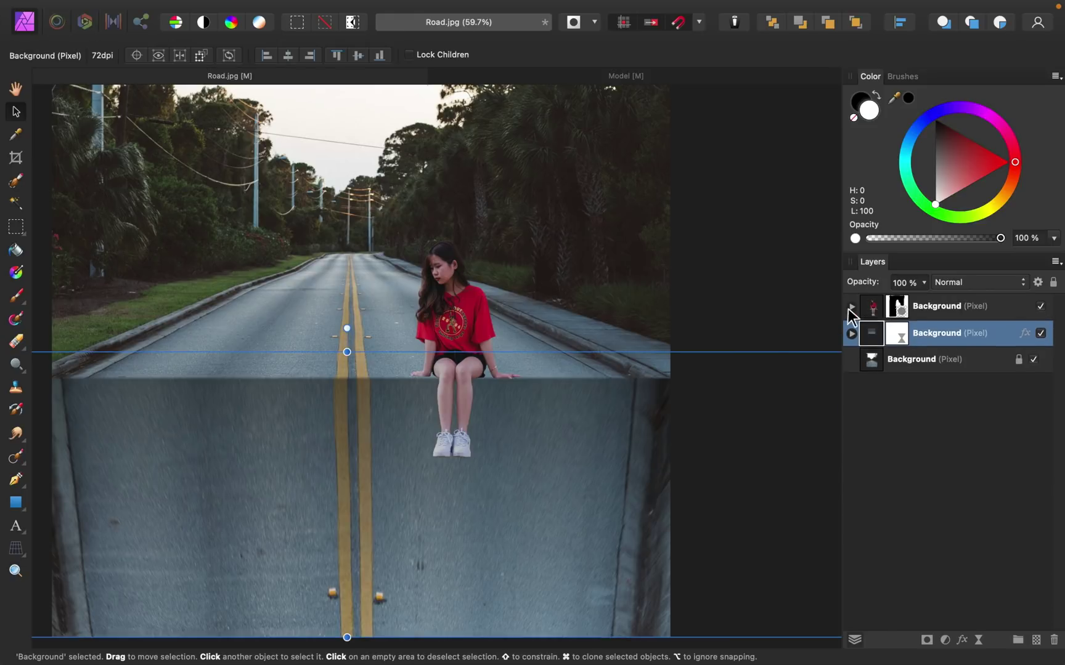
{"action": "left_click", "coordinate": [851, 307]}
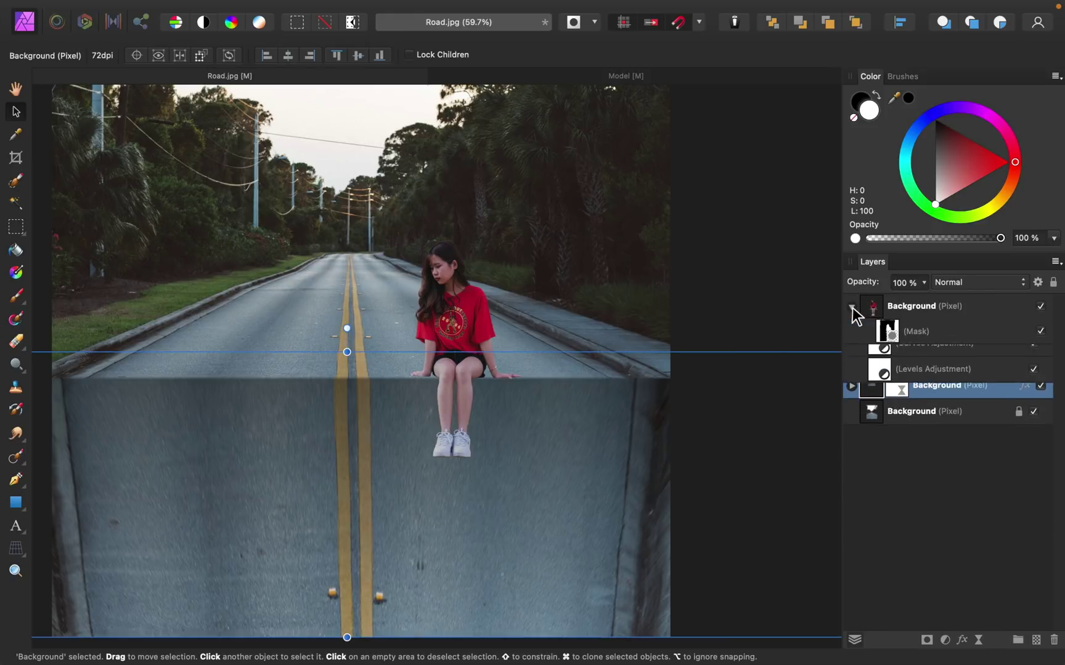
{"action": "left_click", "coordinate": [1036, 640]}
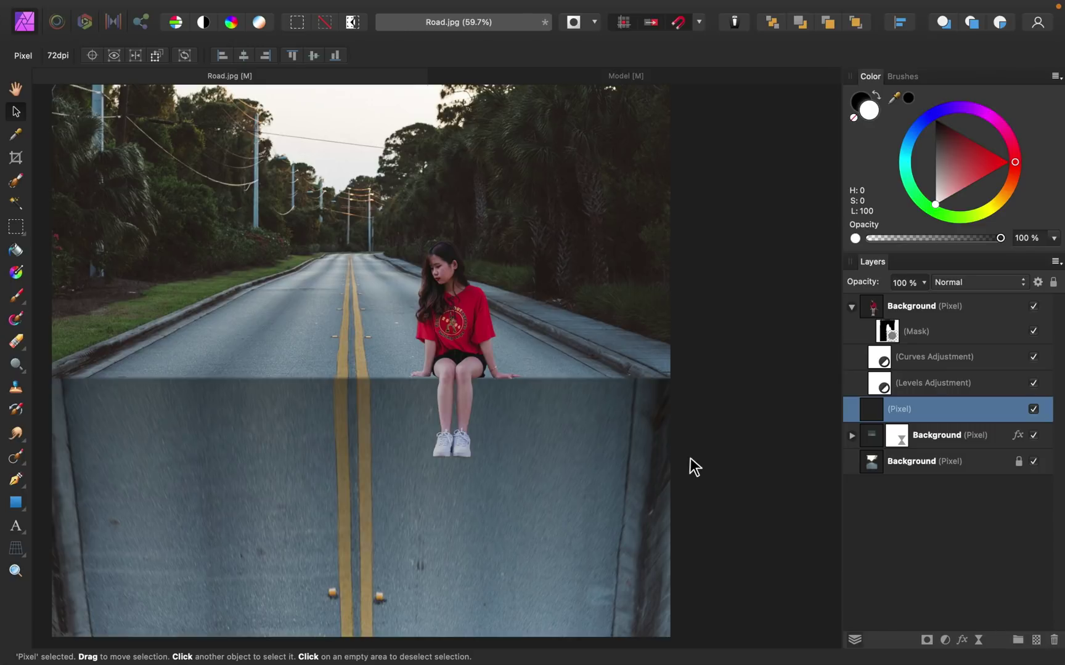
Pick the Paint Brush in black at 8% flow and adjust its size
{"action": "left_click", "coordinate": [18, 296]}
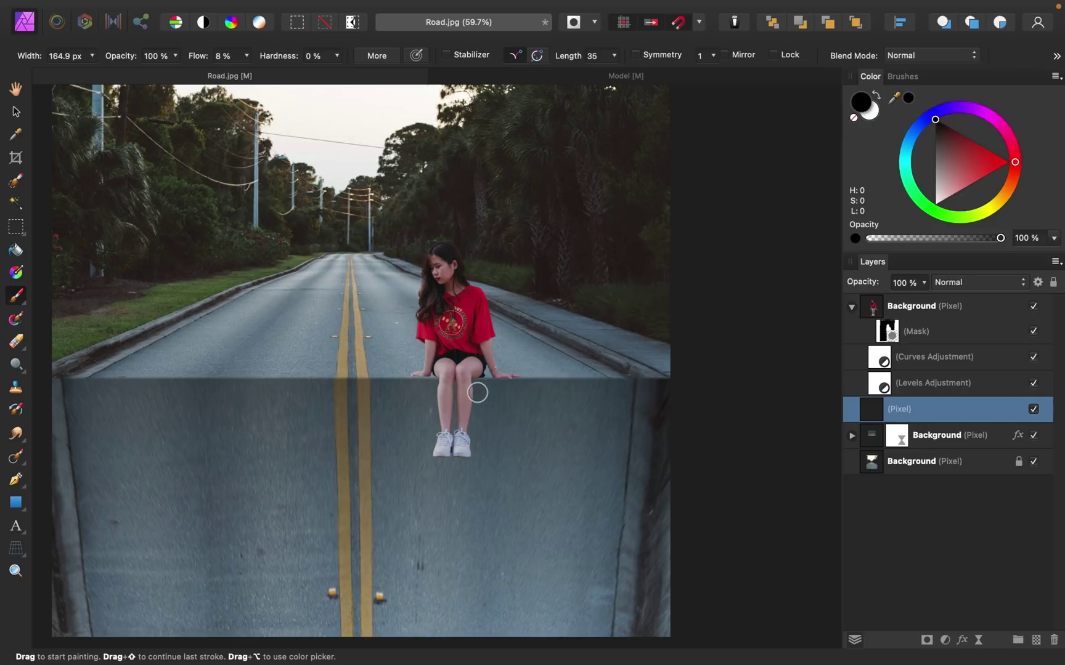
{"action": "key", "text": "bracketright"}
{"action": "key", "text": "bracketright"}
{"action": "key", "text": "bracketright"}
{"action": "key", "text": "bracketright"}
{"action": "key", "text": "bracketright"}
{"action": "key", "text": "bracketright"}
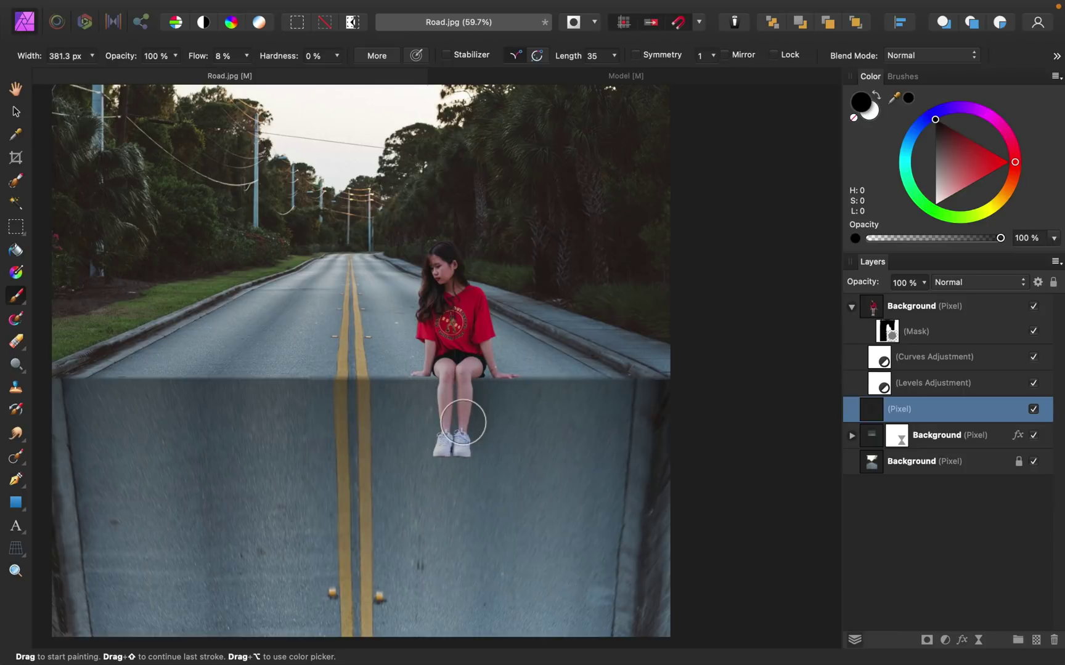
{"action": "scroll", "coordinate": [462, 422], "scroll_direction": "up", "scroll_amount": 5}
{"action": "key", "text": "bracketright"}
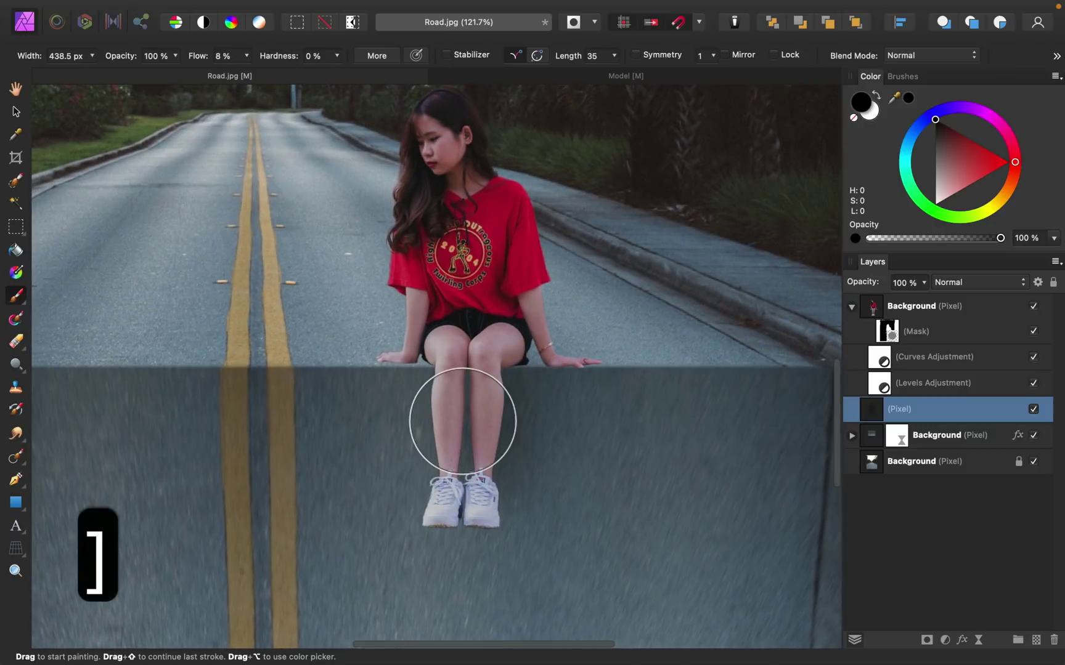
{"action": "key", "text": "bracketleft"}
{"action": "key", "text": "bracketleft"}
{"action": "key", "text": "bracketleft"}
{"action": "key", "text": "bracketleft"}
{"action": "key", "text": "bracketleft"}
{"action": "key", "text": "bracketleft"}
{"action": "key", "text": "bracketleft"}
{"action": "key", "text": "bracketleft"}
{"action": "key", "text": "bracketleft"}
{"action": "key", "text": "bracketleft"}
{"action": "key", "text": "bracketleft"}
{"action": "key", "text": "bracketleft"}
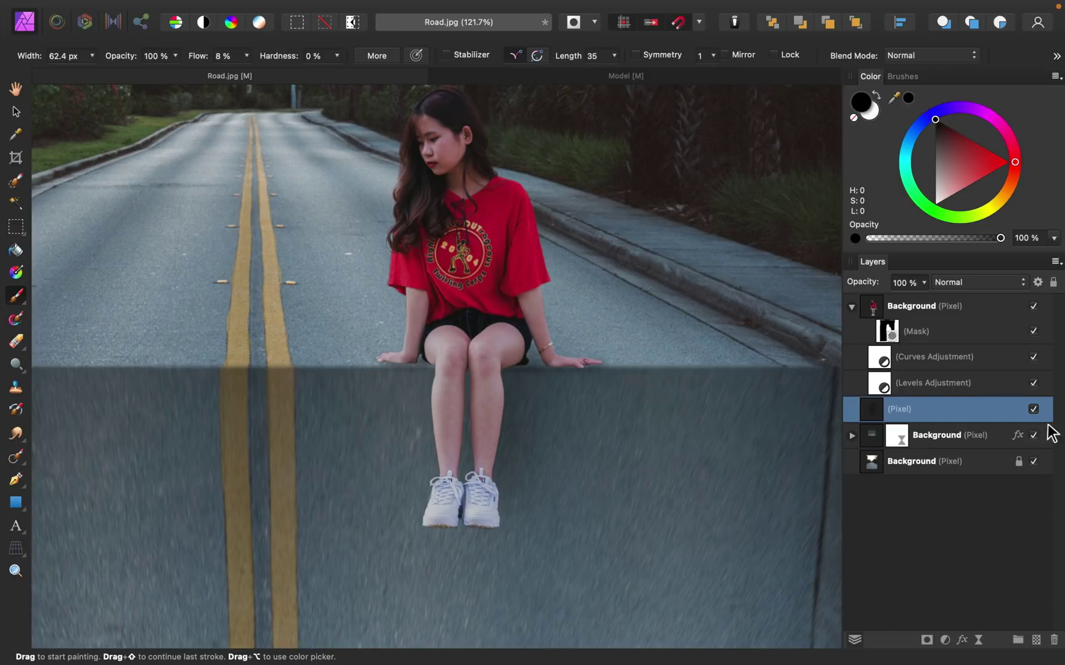
Paint soft black shadows under the left hand and along the knee with a 10 px brush
{"action": "left_click", "coordinate": [1033, 409]}
{"action": "left_click", "coordinate": [1034, 409]}
{"action": "key", "text": "bracketleft"}
{"action": "key", "text": "bracketleft"}
{"action": "key", "text": "bracketleft"}
{"action": "key", "text": "bracketleft"}
{"action": "key", "text": "bracketleft"}
{"action": "key", "text": "bracketleft"}
{"action": "key", "text": "bracketleft"}
{"action": "key", "text": "bracketleft"}
{"action": "key", "text": "bracketleft"}
{"action": "key", "text": "bracketleft"}
{"action": "key", "text": "bracketleft"}
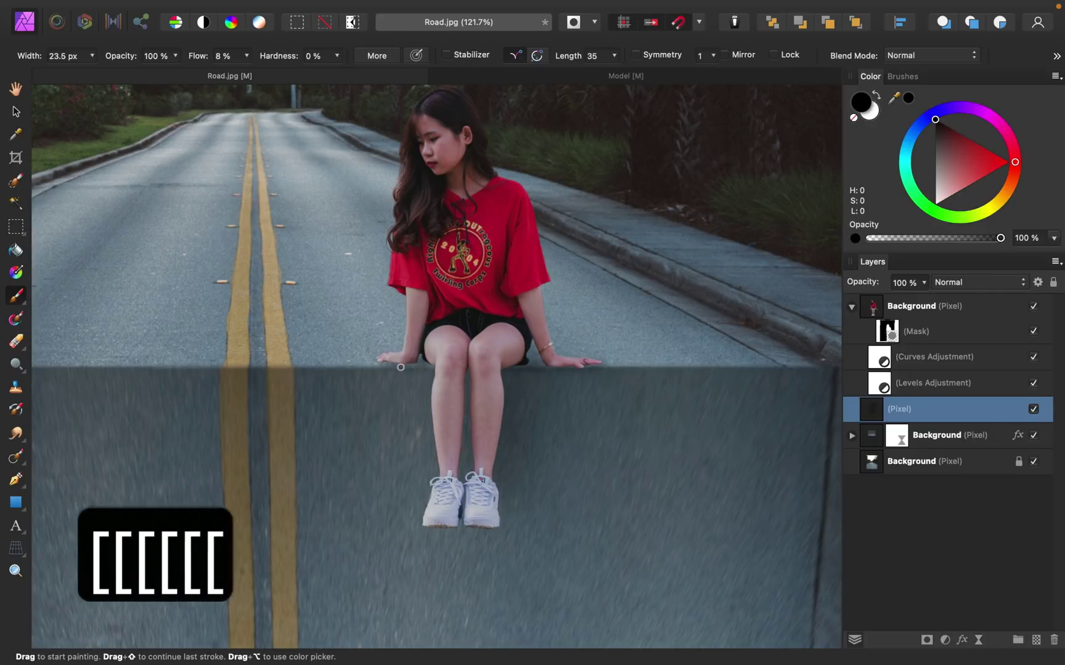
{"action": "scroll", "coordinate": [402, 368], "scroll_direction": "up", "scroll_amount": 6}
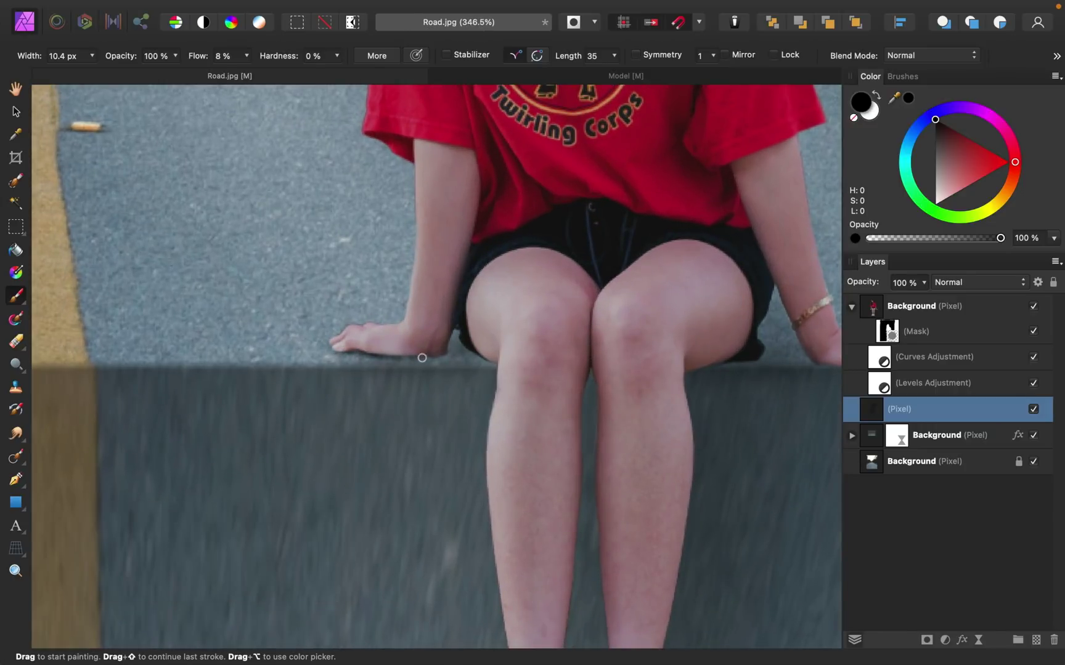
{"action": "mouse_move", "coordinate": [438, 356]}
{"action": "left_mouse_down"}
{"action": "mouse_move", "coordinate": [403, 360]}
{"action": "mouse_move", "coordinate": [441, 359]}
{"action": "mouse_move", "coordinate": [351, 346]}
{"action": "left_mouse_up"}
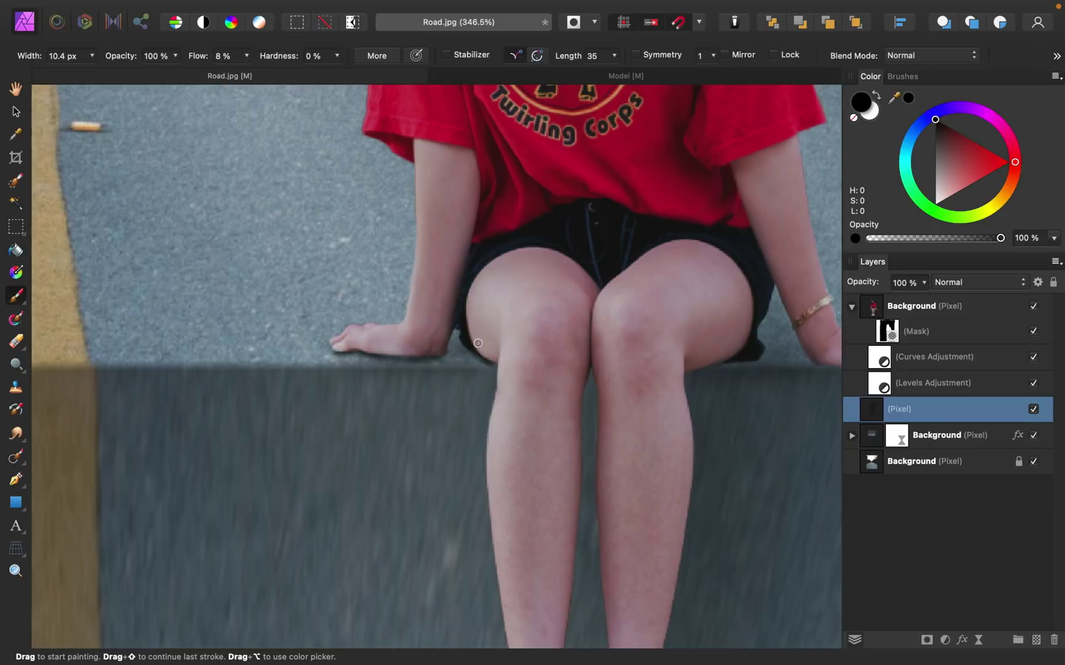
{"action": "mouse_move", "coordinate": [713, 357]}
{"action": "left_mouse_down"}
{"action": "mouse_move", "coordinate": [758, 352]}
{"action": "mouse_move", "coordinate": [743, 365]}
{"action": "mouse_move", "coordinate": [767, 351]}
{"action": "mouse_move", "coordinate": [754, 365]}
{"action": "mouse_move", "coordinate": [717, 370]}
{"action": "mouse_move", "coordinate": [764, 347]}
{"action": "mouse_move", "coordinate": [723, 367]}
{"action": "left_mouse_up"}
{"action": "scroll", "coordinate": [724, 375], "scroll_direction": "right", "scroll_amount": 5}
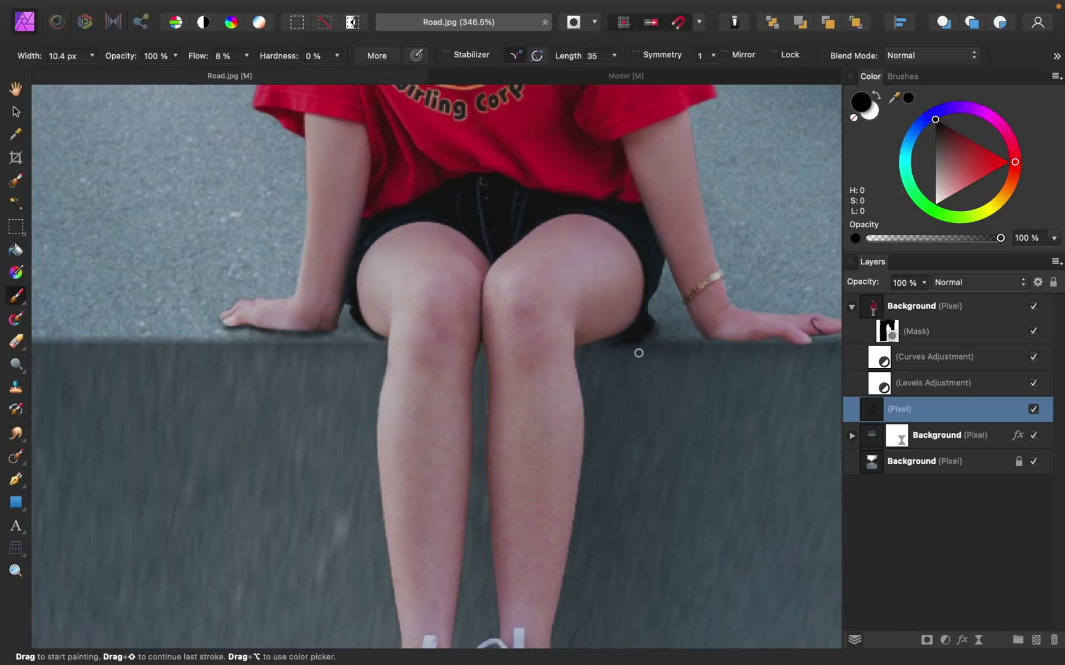
Lighten the shadow under the girl's right knee with a smaller eraser, then repaint it softer
{"action": "left_click", "coordinate": [15, 343]}
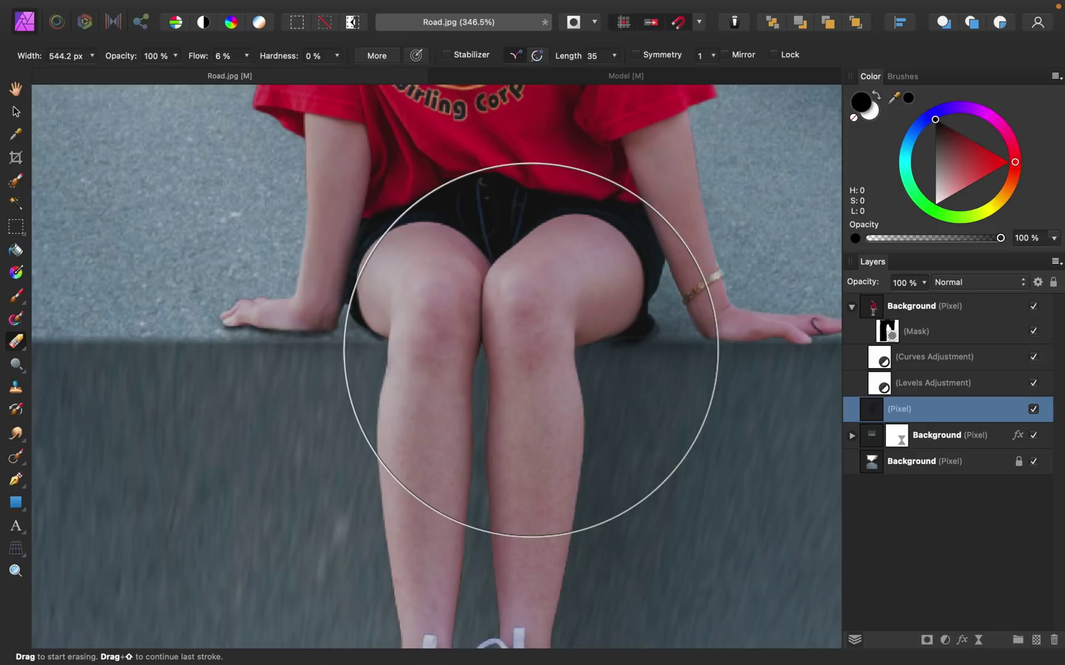
{"action": "key", "text": "bracketleft"}
{"action": "key", "text": "bracketleft"}
{"action": "key", "text": "bracketleft"}
{"action": "key", "text": "bracketleft"}
{"action": "key", "text": "bracketleft"}
{"action": "key", "text": "bracketleft"}
{"action": "key", "text": "bracketleft"}
{"action": "key", "text": "bracketleft"}
{"action": "key", "text": "bracketleft"}
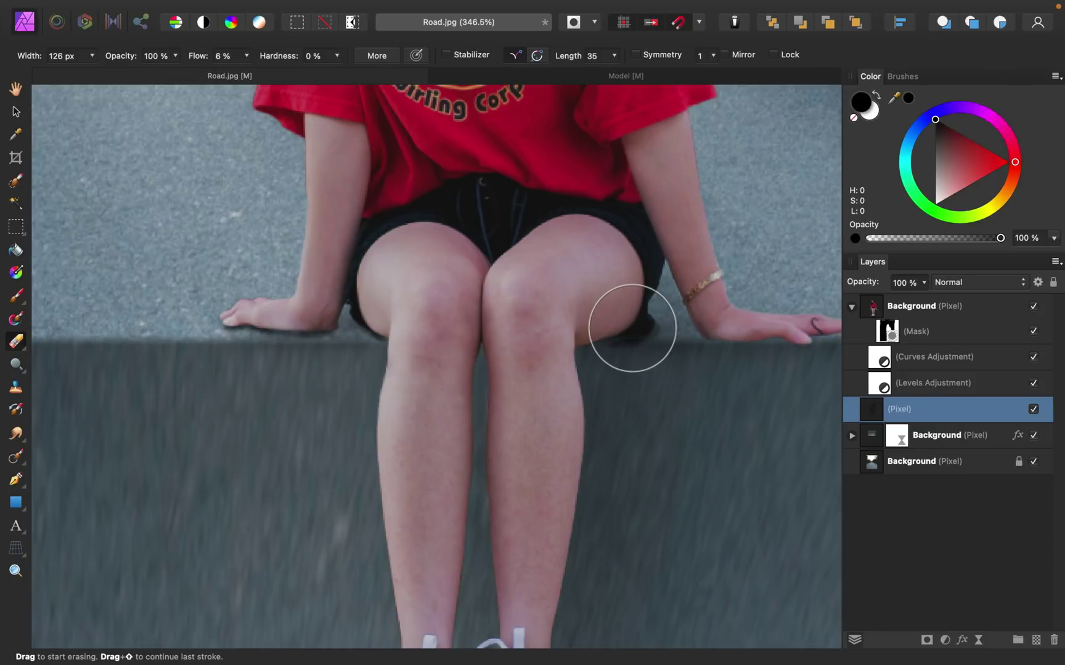
{"action": "mouse_move", "coordinate": [621, 341]}
{"action": "left_mouse_down"}
{"action": "mouse_move", "coordinate": [610, 345]}
{"action": "mouse_move", "coordinate": [631, 336]}
{"action": "left_mouse_up"}
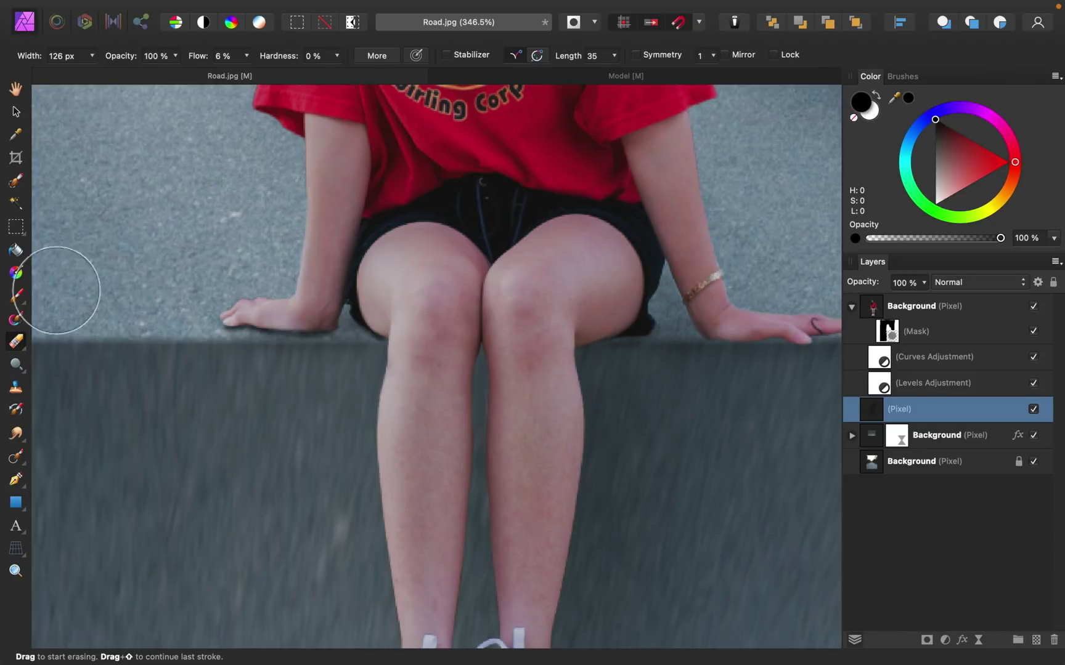
{"action": "left_click", "coordinate": [17, 296]}
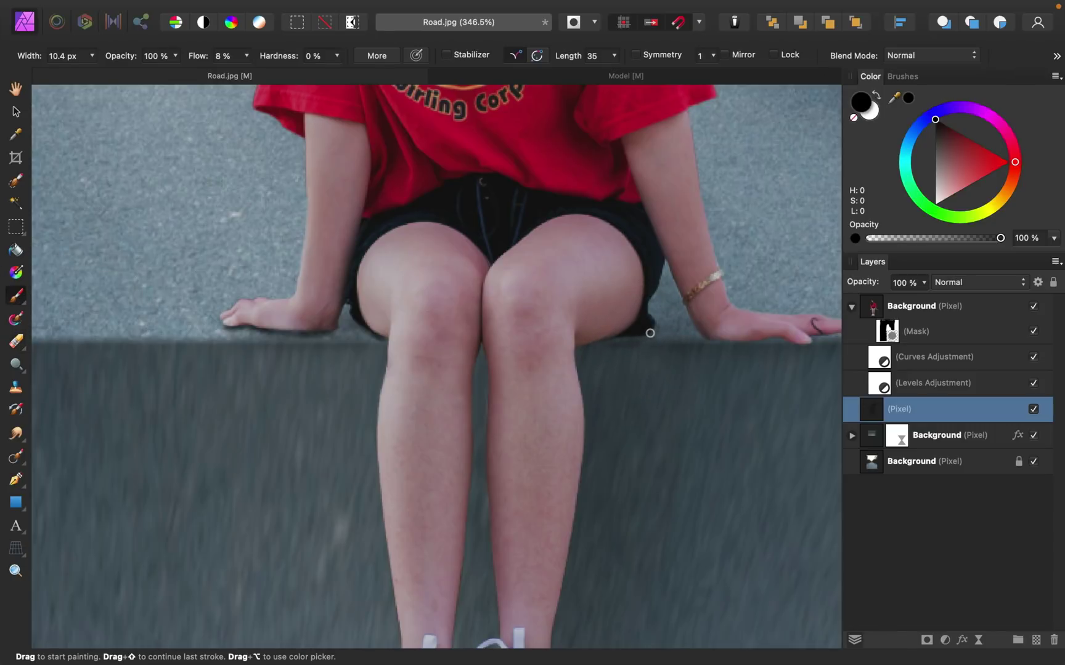
{"action": "mouse_move", "coordinate": [654, 330]}
{"action": "left_mouse_down"}
{"action": "mouse_move", "coordinate": [584, 344]}
{"action": "mouse_move", "coordinate": [662, 325]}
{"action": "mouse_move", "coordinate": [634, 343]}
{"action": "mouse_move", "coordinate": [773, 347]}
{"action": "mouse_move", "coordinate": [560, 349]}
{"action": "mouse_move", "coordinate": [585, 332]}
{"action": "mouse_move", "coordinate": [619, 343]}
{"action": "mouse_move", "coordinate": [735, 331]}
{"action": "left_mouse_up"}
Paint a larger (about 24 px) shadow stroke between the girl's legs, then undo it
{"action": "scroll", "coordinate": [705, 340], "scroll_direction": "right", "scroll_amount": 5}
{"action": "key", "text": "e"}
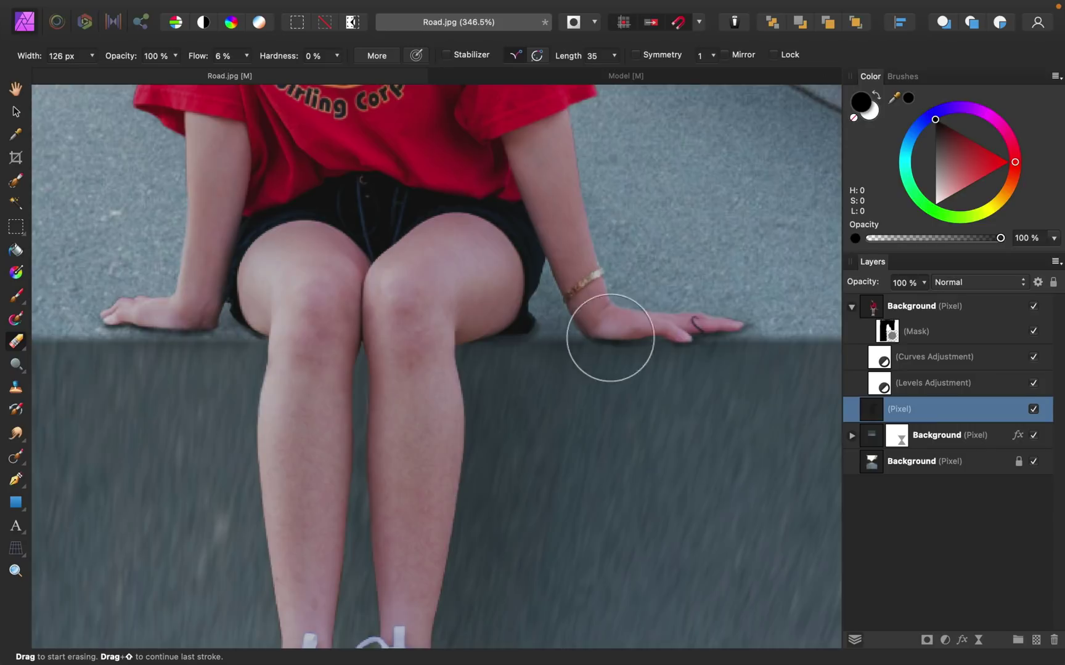
{"action": "key", "text": "b"}
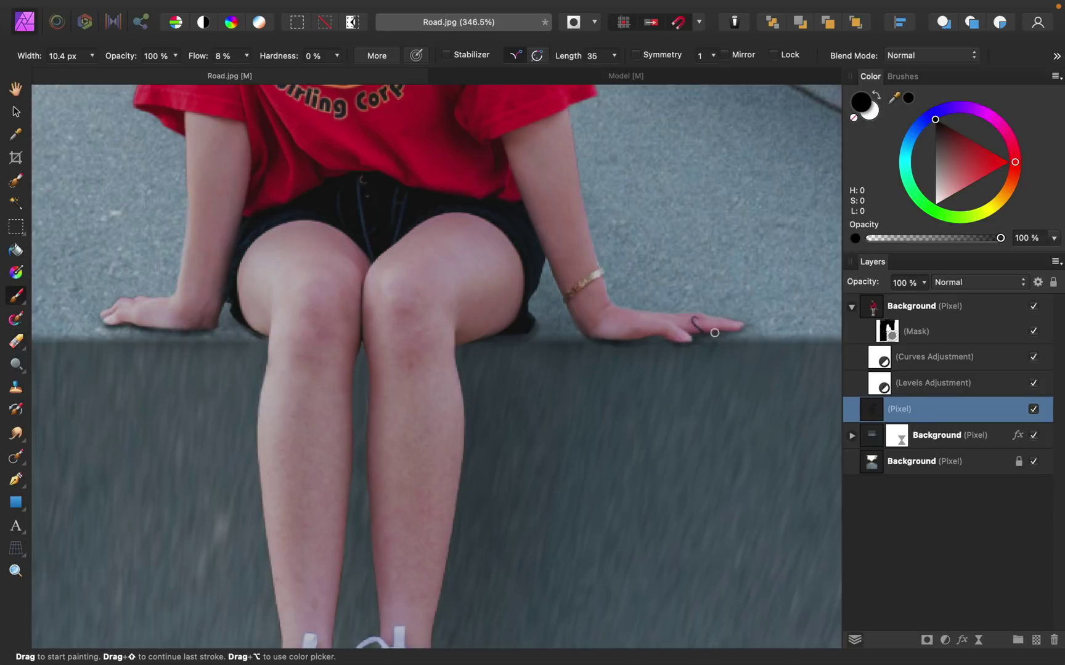
{"action": "key", "text": "bracketright"}
{"action": "key", "text": "bracketright"}
{"action": "key", "text": "bracketright"}
{"action": "key", "text": "bracketright"}
{"action": "key", "text": "bracketright"}
{"action": "key", "text": "bracketright"}
{"action": "key", "text": "bracketright"}
{"action": "left_click_drag", "start_coordinate": [348, 382], "coordinate": [361, 560]}
{"action": "key", "text": "super+z"}
{"action": "scroll", "coordinate": [345, 397], "scroll_direction": "down", "scroll_amount": 5}
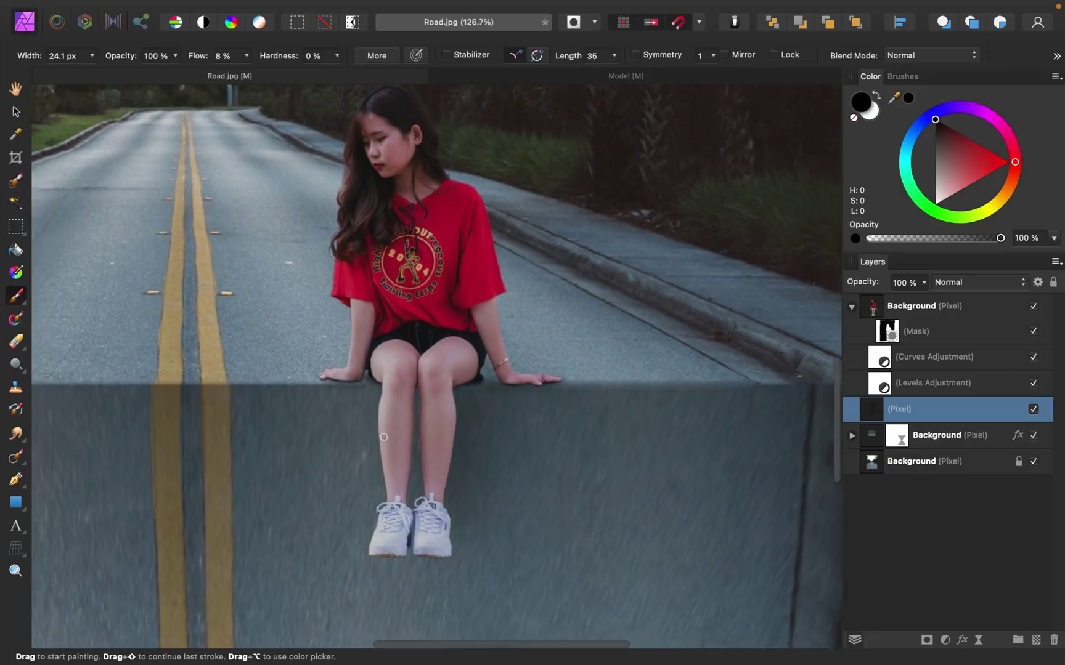
{"action": "scroll", "coordinate": [384, 438], "scroll_direction": "down", "scroll_amount": 2}
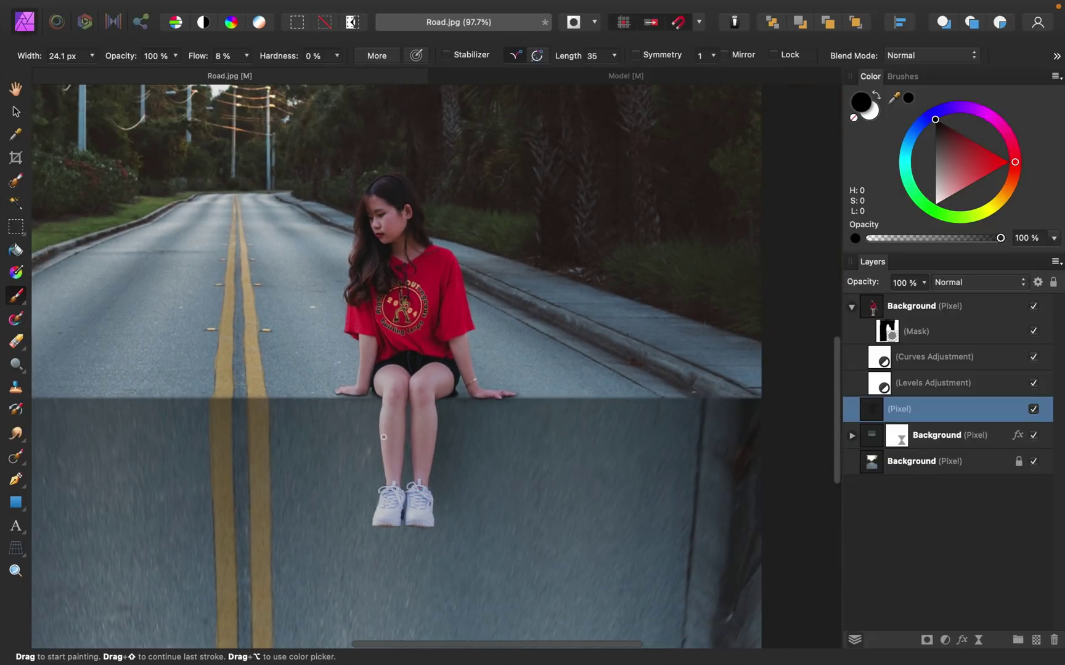
{"action": "left_click", "coordinate": [1033, 409]}
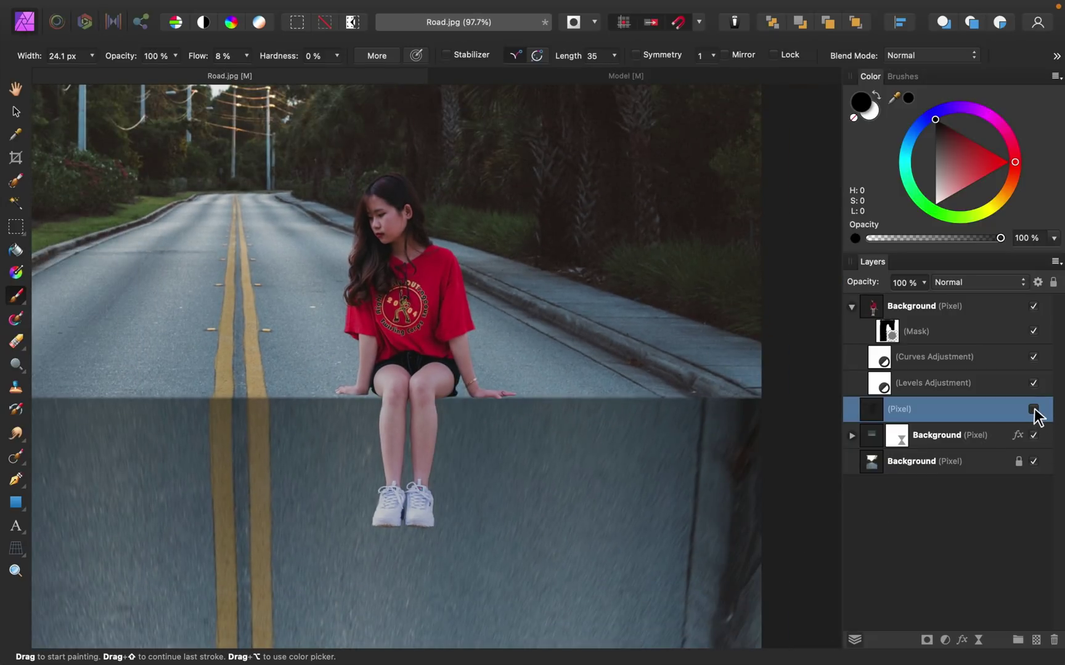
{"action": "left_click", "coordinate": [1034, 409]}
{"action": "key", "text": "bracketright"}
{"action": "key", "text": "bracketright"}
{"action": "key", "text": "bracketright"}
{"action": "key", "text": "bracketright"}
{"action": "key", "text": "bracketright"}
{"action": "key", "text": "bracketright"}
{"action": "key", "text": "bracketright"}
{"action": "key", "text": "bracketright"}
{"action": "key", "text": "bracketright"}
{"action": "key", "text": "bracketright"}
{"action": "key", "text": "bracketright"}
{"action": "key", "text": "bracketright"}
{"action": "key", "text": "bracketright"}
{"action": "key", "text": "bracketright"}
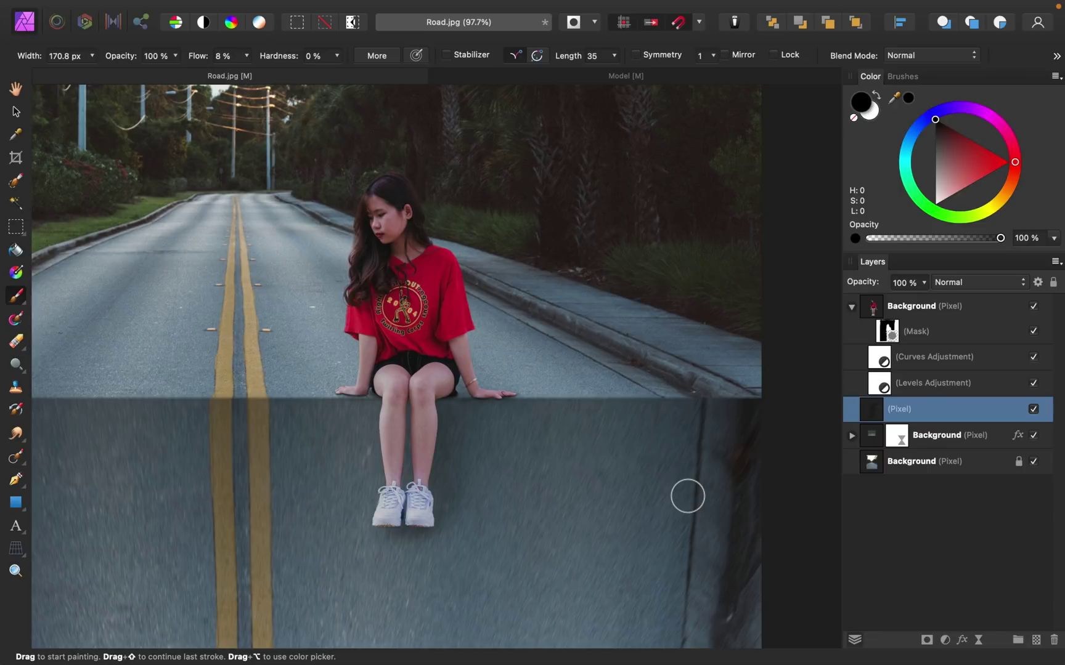
Add an HSL Shift adjustment to the girl's layer, reducing saturation by about 32%
{"action": "left_click", "coordinate": [933, 360]}
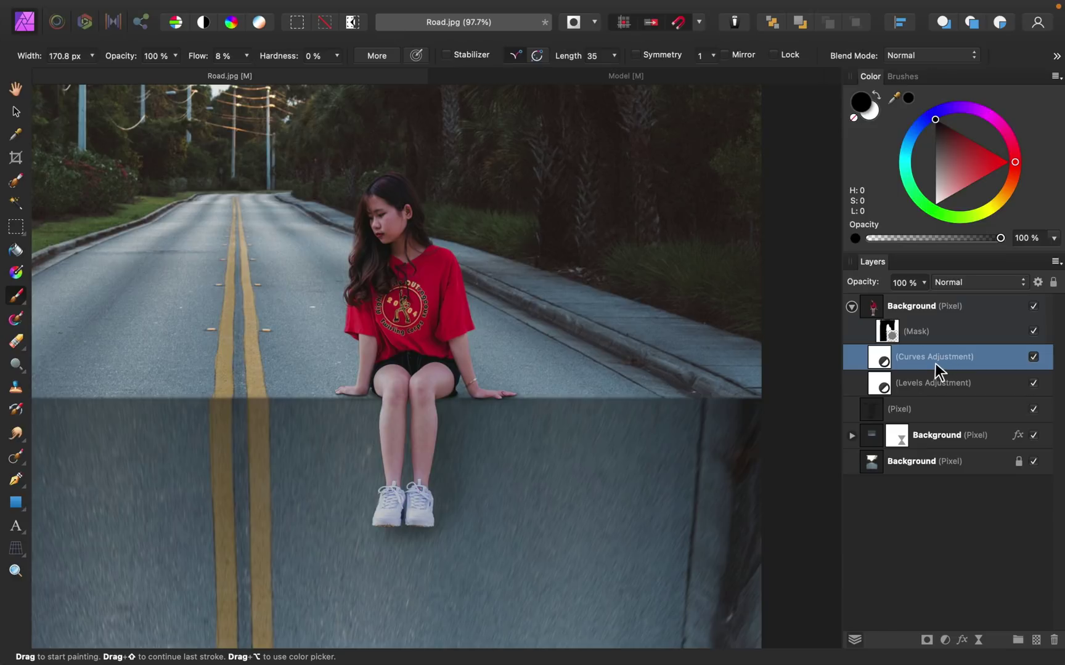
{"action": "left_click", "coordinate": [945, 639]}
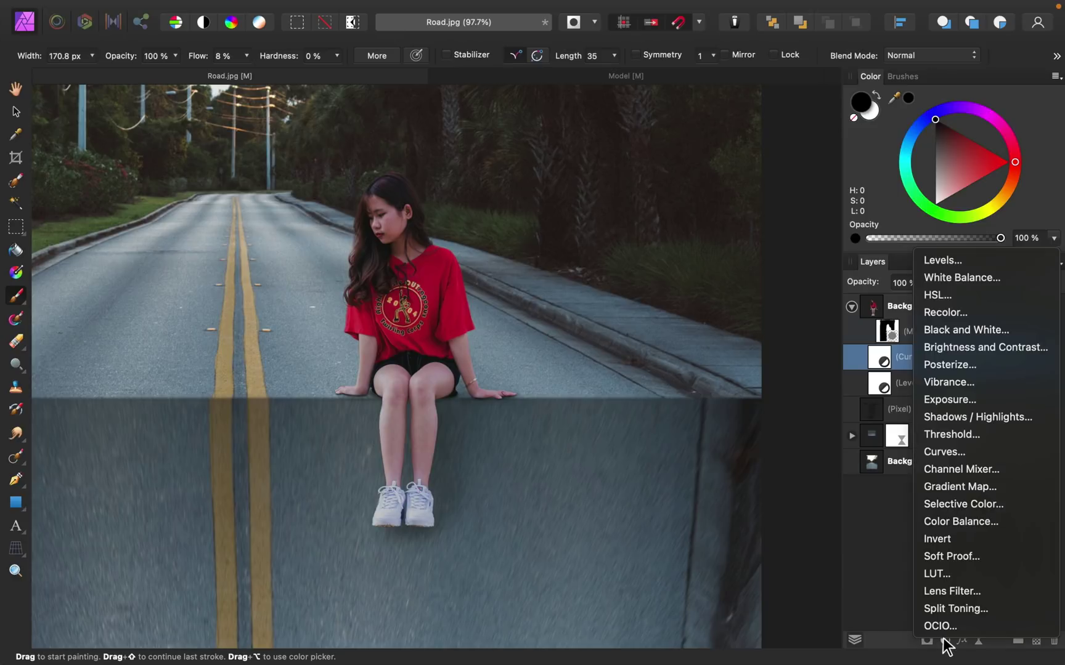
{"action": "left_click", "coordinate": [943, 345]}
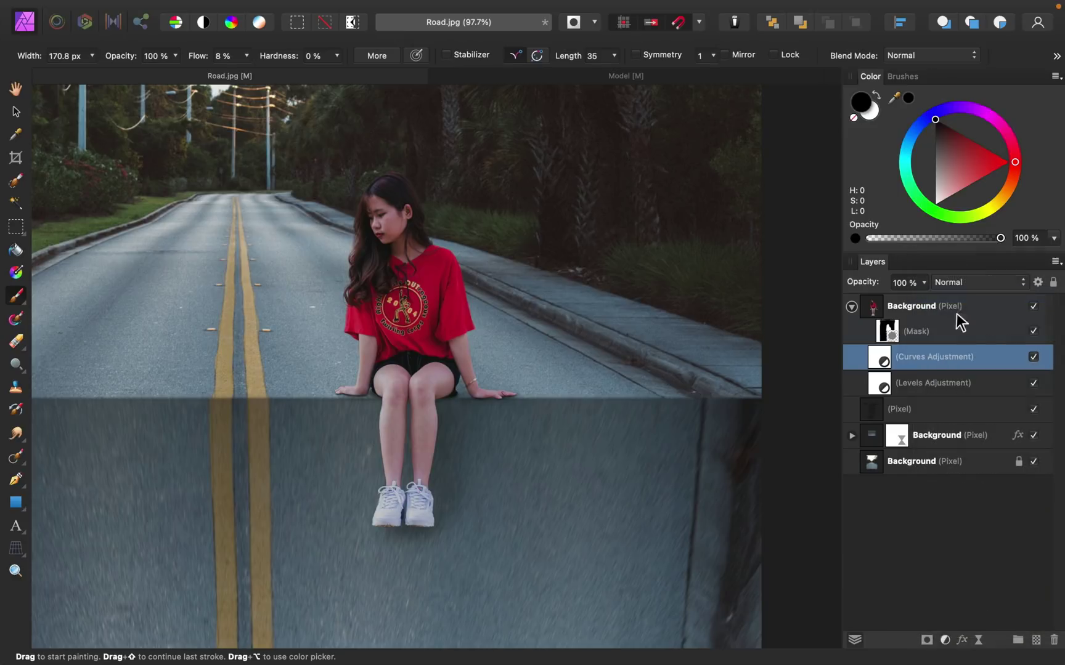
{"action": "double_click", "coordinate": [922, 359]}
{"action": "key", "text": "super+u"}
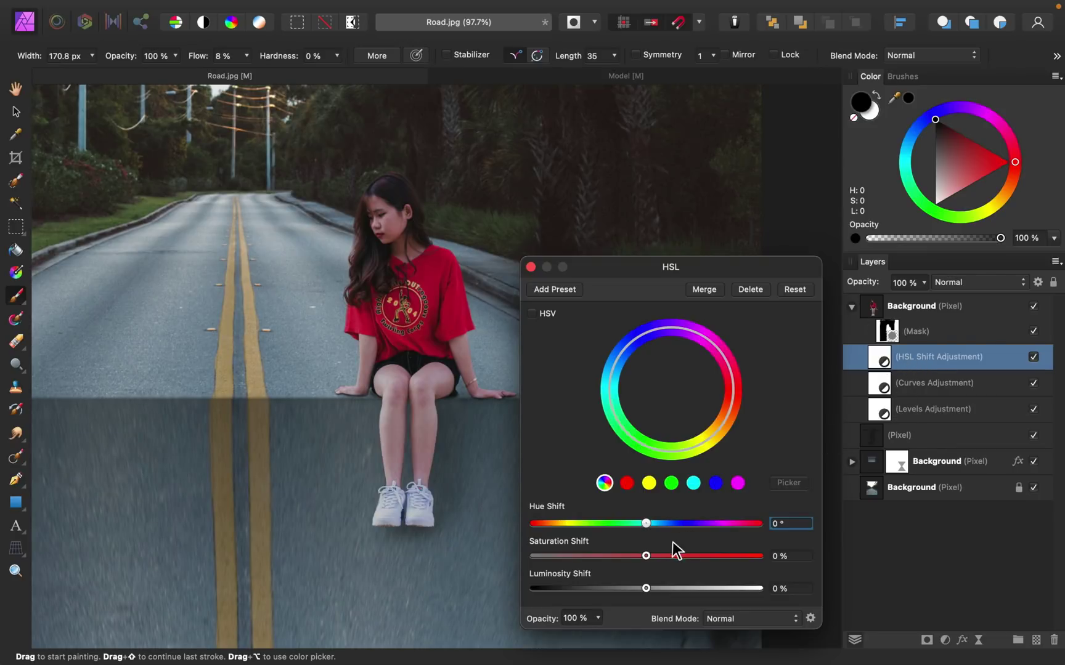
{"action": "left_click_drag", "start_coordinate": [646, 556], "coordinate": [600, 557]}
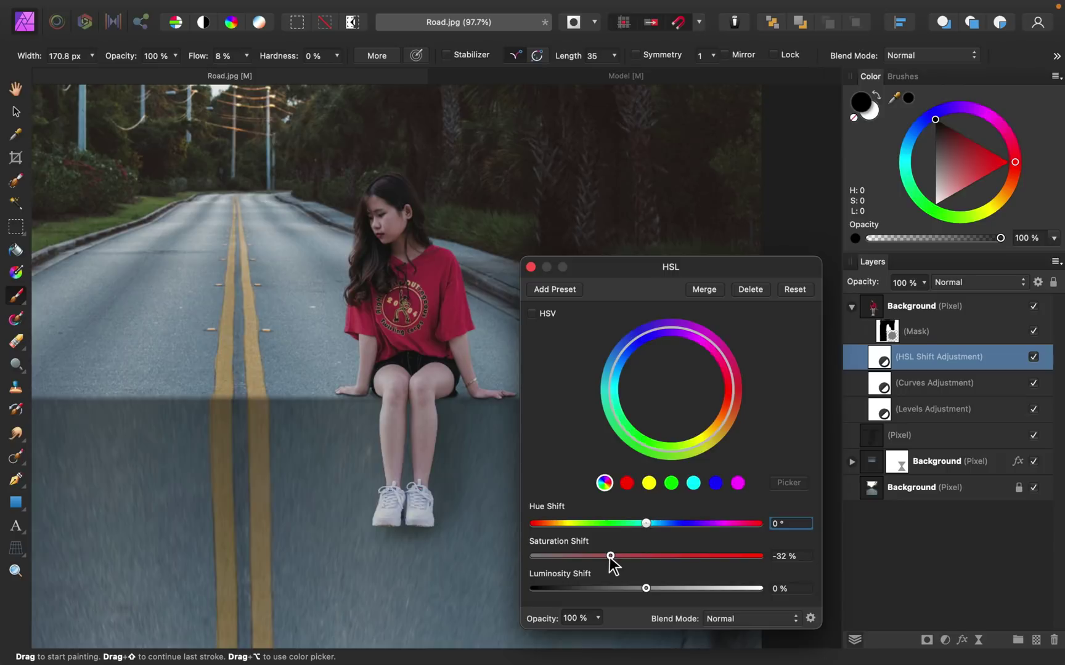
{"action": "left_click", "coordinate": [530, 267]}
{"action": "scroll", "coordinate": [499, 307], "scroll_direction": "down", "scroll_amount": 3}
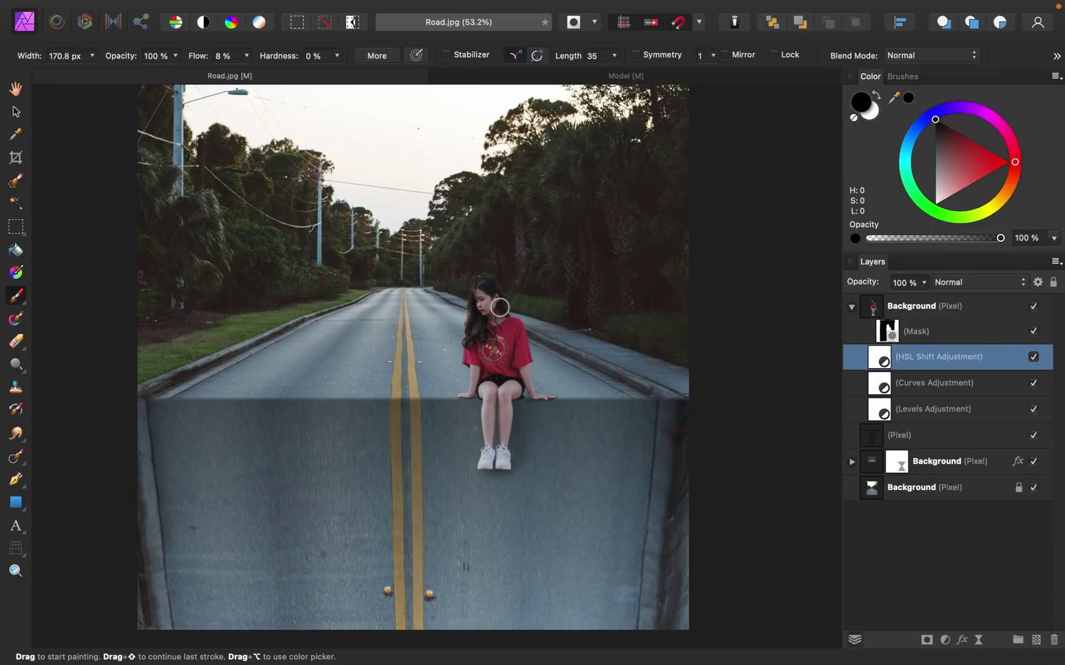
Select the girl's three adjustment layers and toggle them off and on to compare
{"action": "left_click", "coordinate": [980, 410], "text": "shift"}
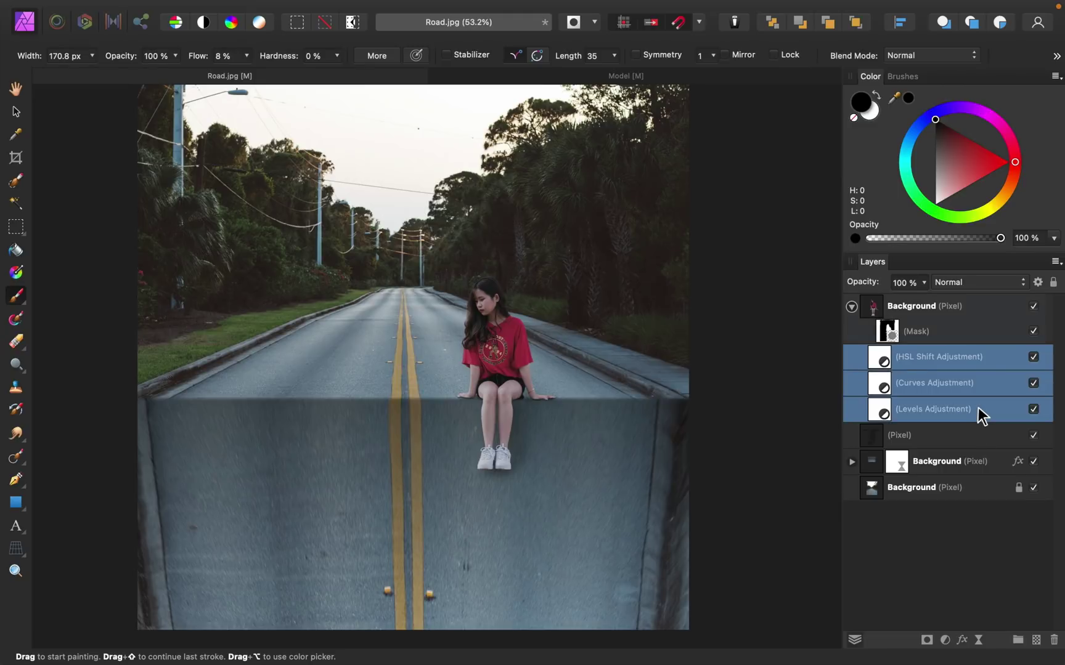
{"action": "left_click", "coordinate": [1033, 410]}
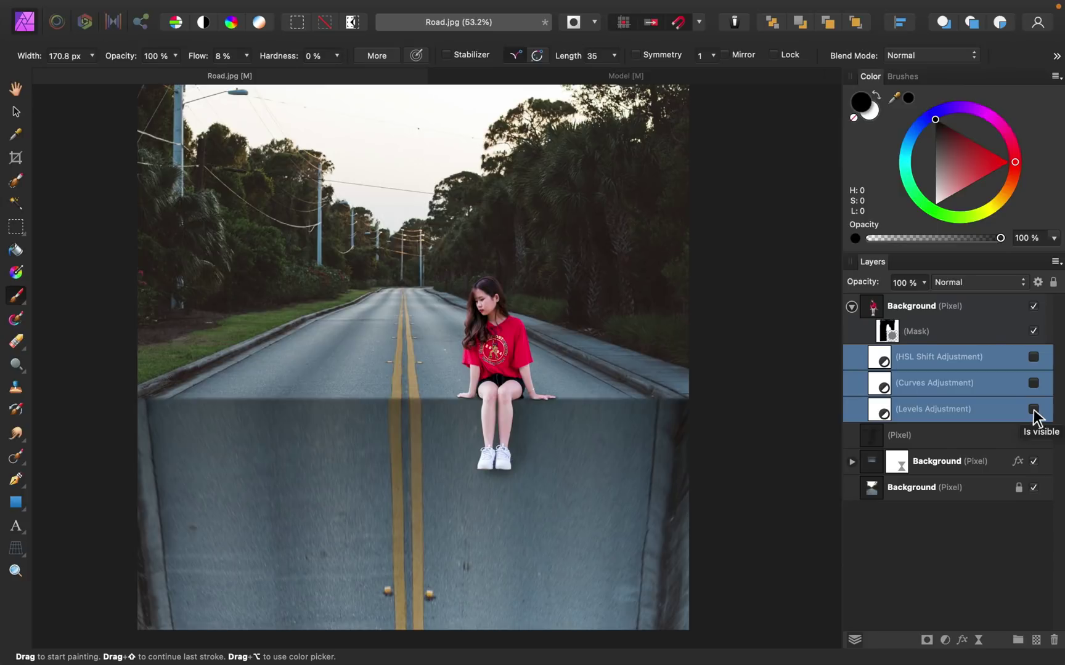
{"action": "left_click", "coordinate": [1034, 410]}
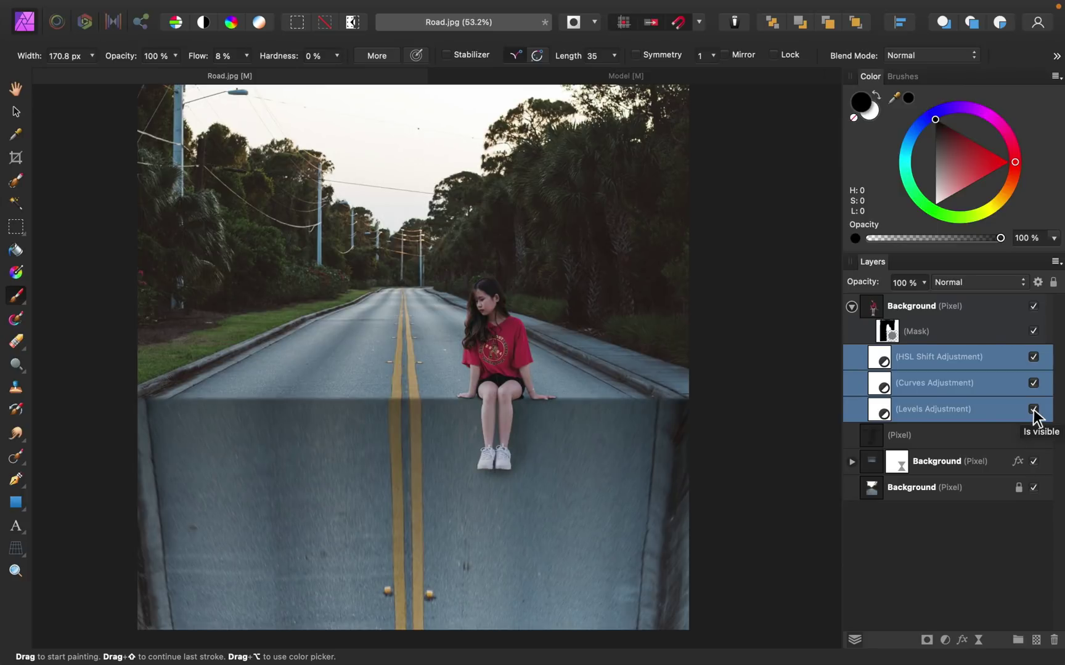
Collapse the girl's layer group and select it
{"action": "left_click", "coordinate": [851, 307]}
{"action": "left_click", "coordinate": [930, 306]}
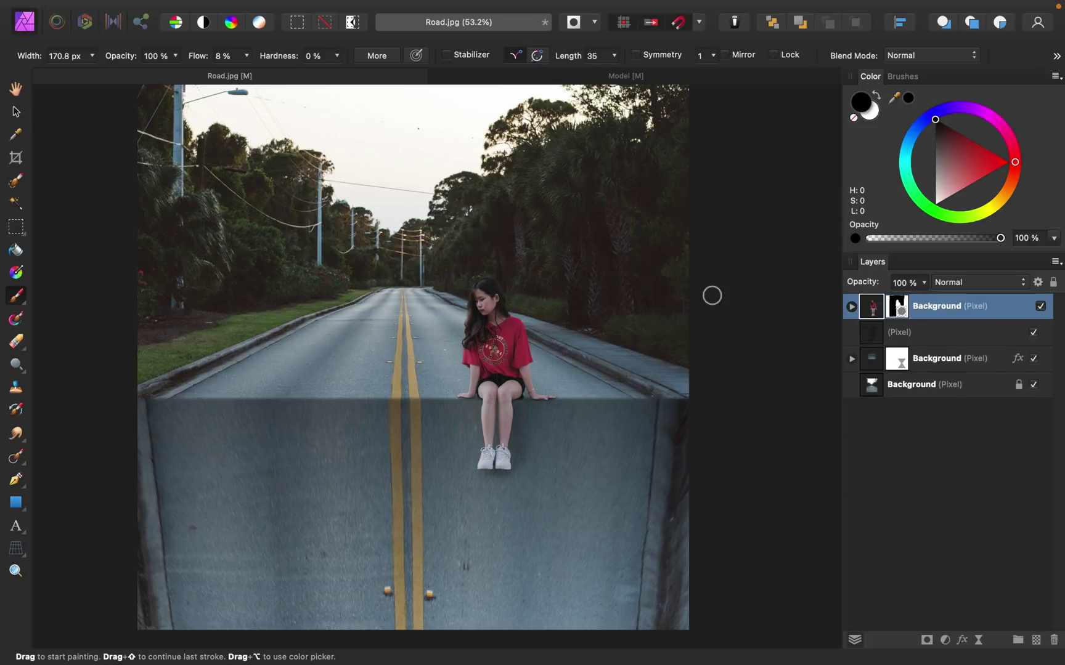
{"action": "scroll", "coordinate": [709, 293], "scroll_direction": "down", "scroll_amount": 3}
{"action": "scroll", "coordinate": [706, 289], "scroll_direction": "up", "scroll_amount": 2}
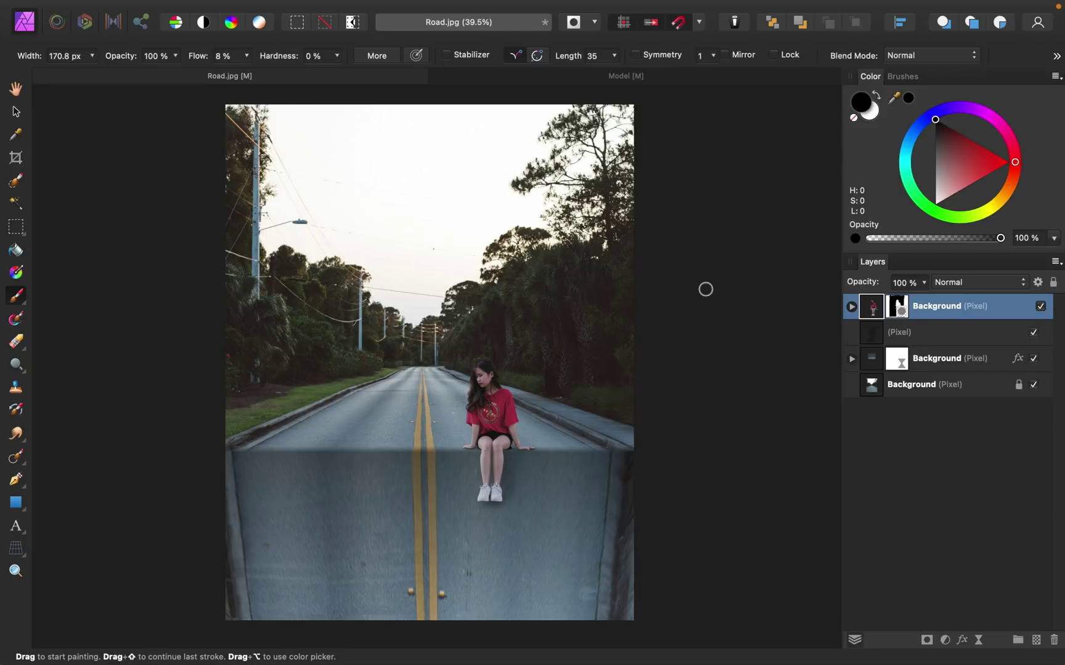
Add a whole-image Levels adjustment with the black level raised to about 4%
{"action": "left_click", "coordinate": [946, 641]}
{"action": "left_click", "coordinate": [962, 259]}
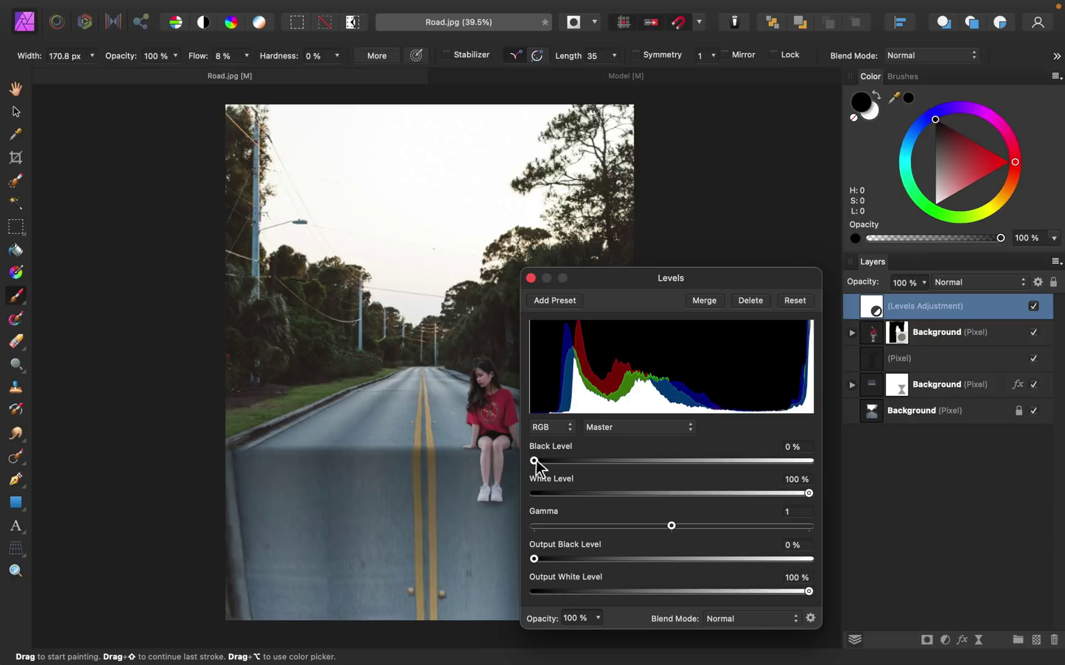
{"action": "left_click_drag", "start_coordinate": [535, 461], "coordinate": [546, 461]}
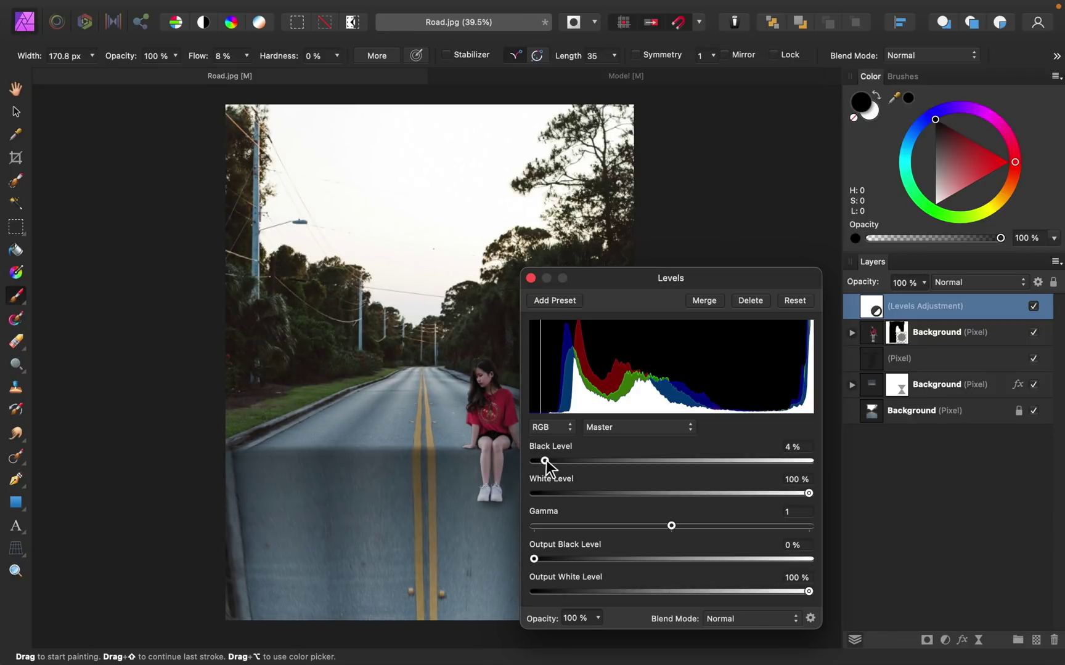
{"action": "left_click", "coordinate": [530, 278]}
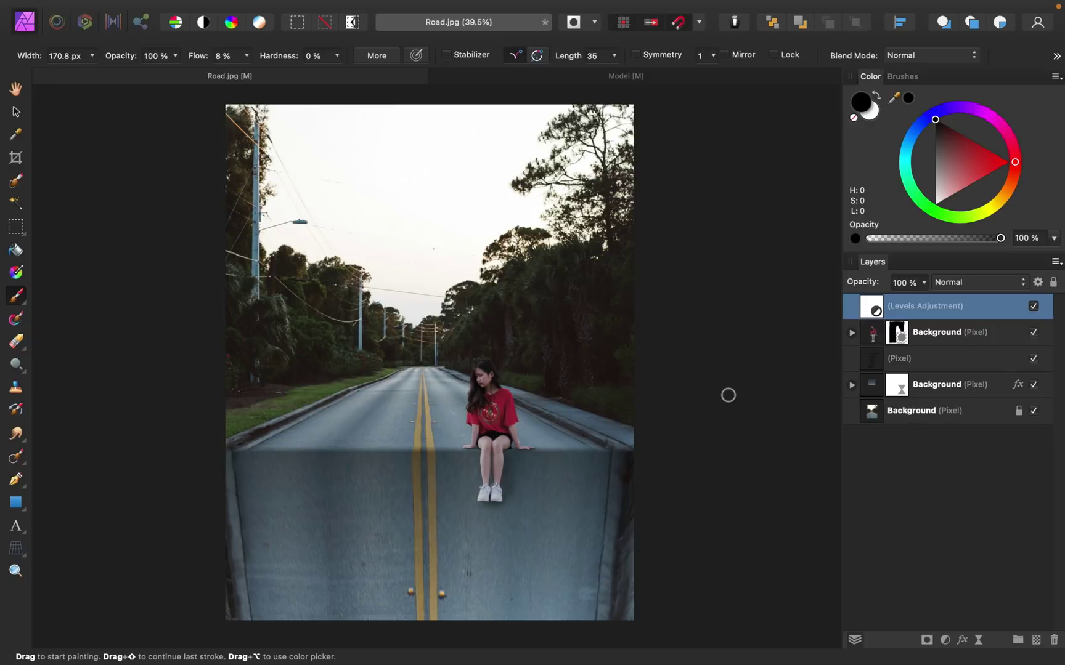
{"action": "left_click", "coordinate": [998, 362], "text": "shift"}
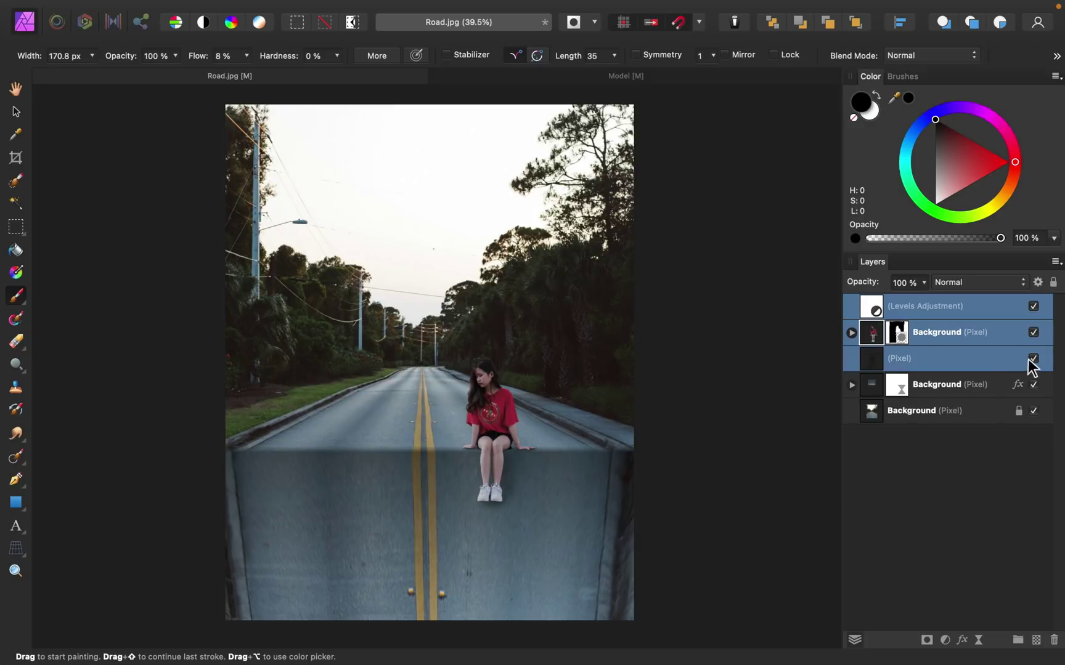
{"action": "left_click", "coordinate": [1033, 359]}
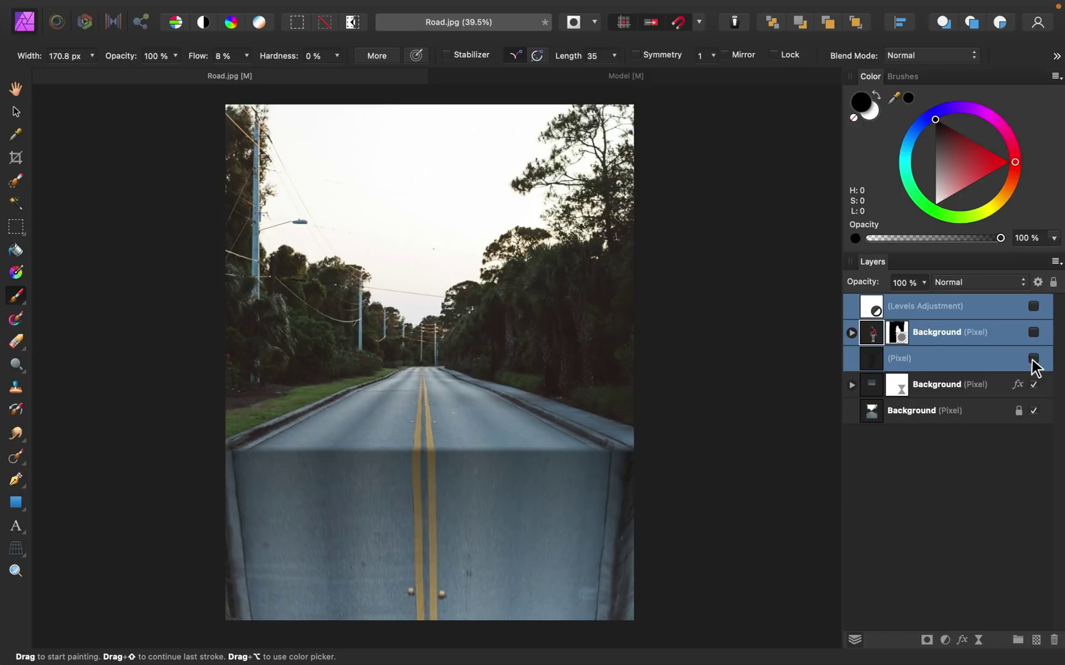
{"action": "left_click", "coordinate": [1033, 359]}
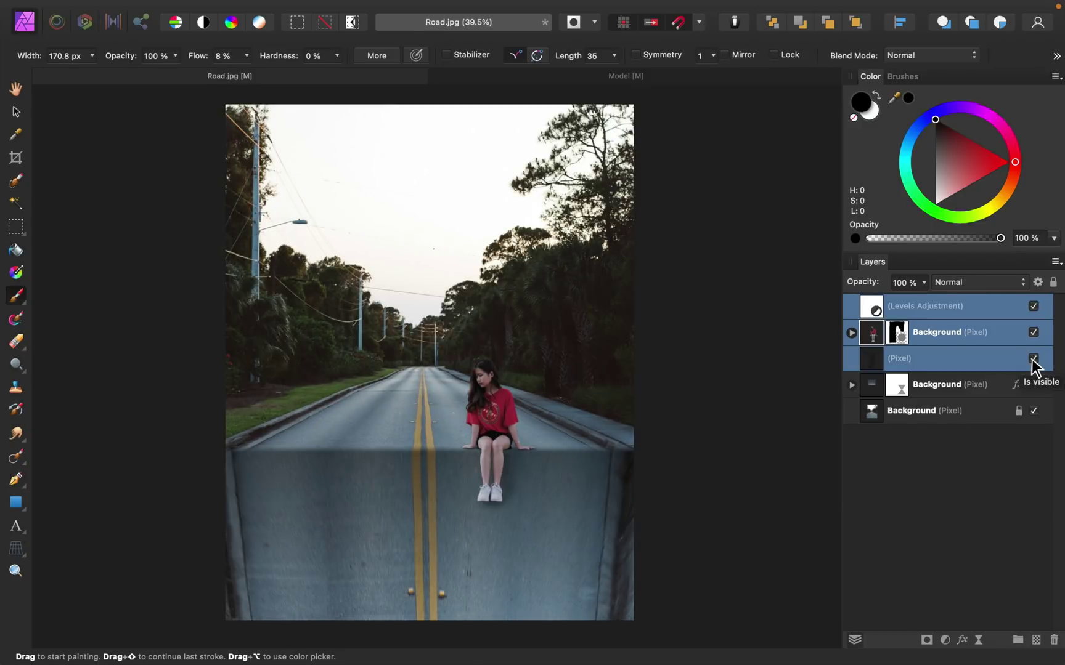